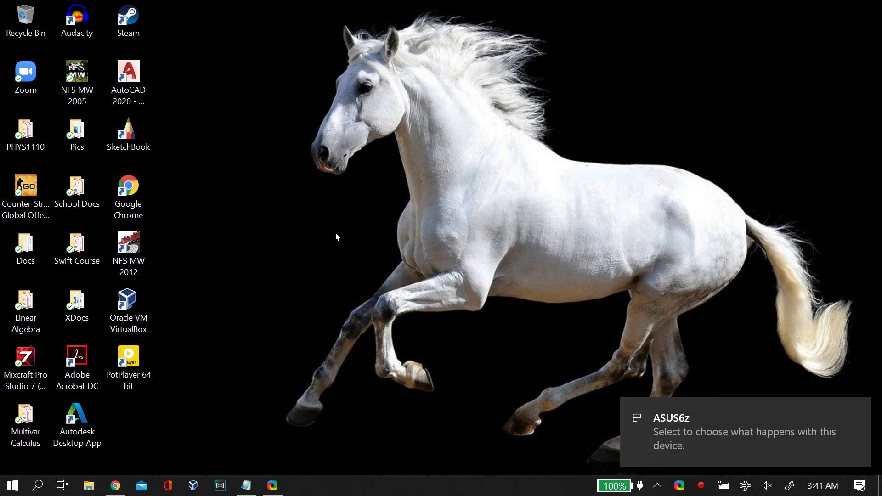
Step: Open Task Manager and look through the full list of running apps and background processes
right_click(413, 485)
click(443, 434)
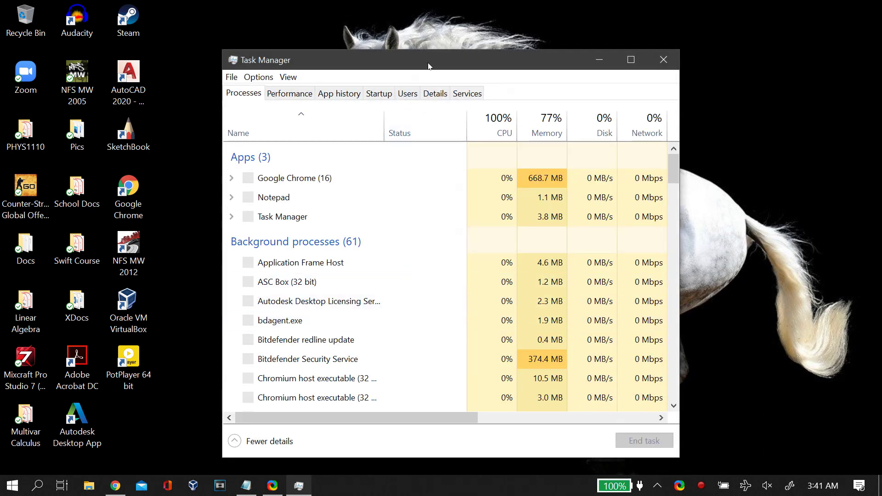
drag(428, 66, 439, 45)
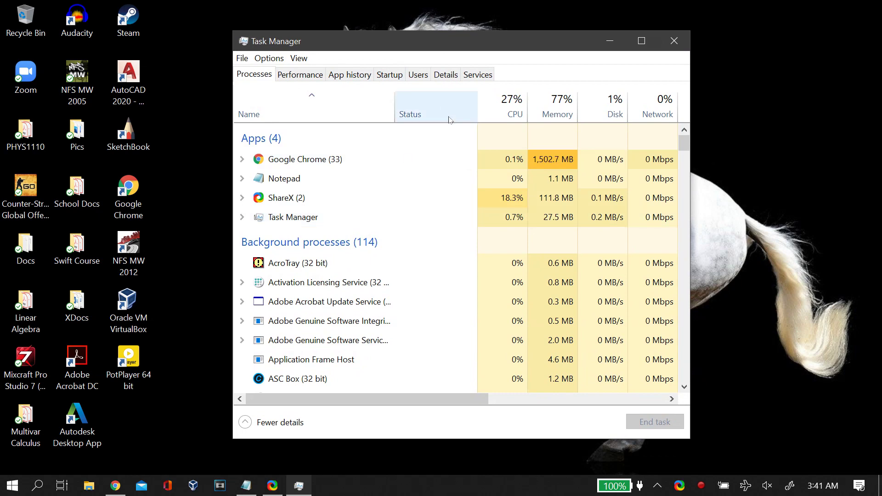
scroll(411, 242, down, 4)
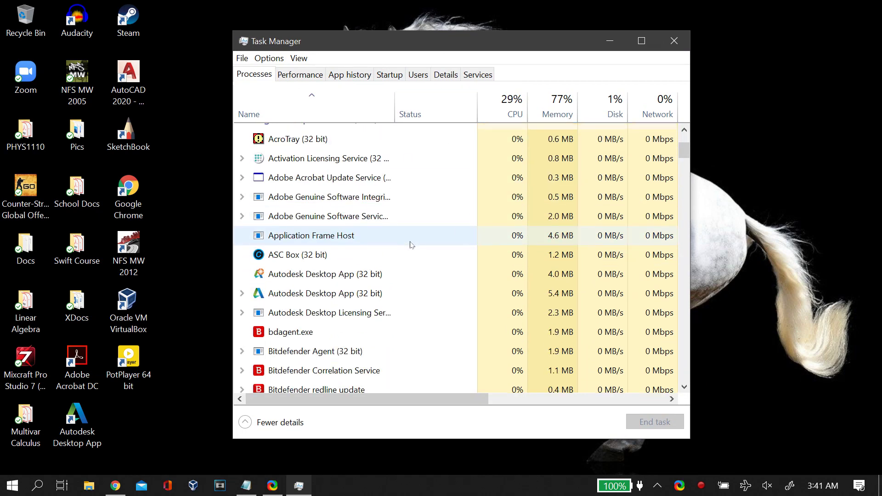
scroll(411, 244, down, 15)
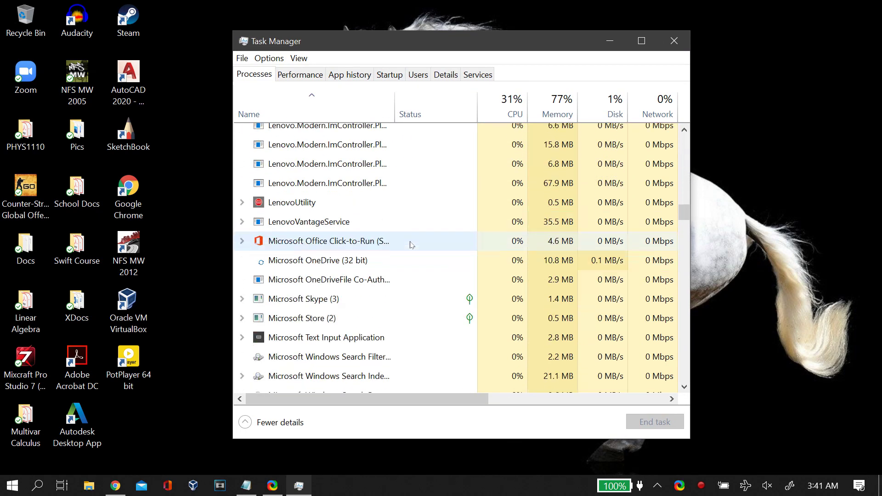
scroll(411, 245, down, 20)
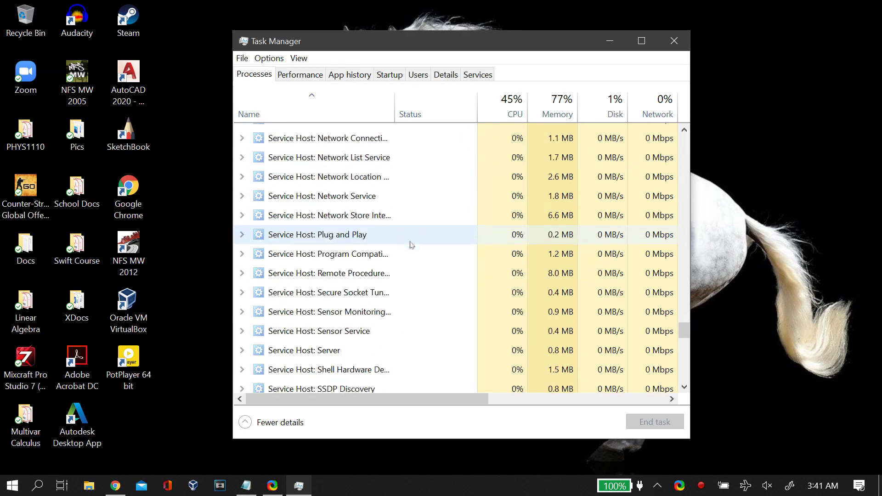
scroll(412, 244, down, 8)
scroll(411, 245, up, 20)
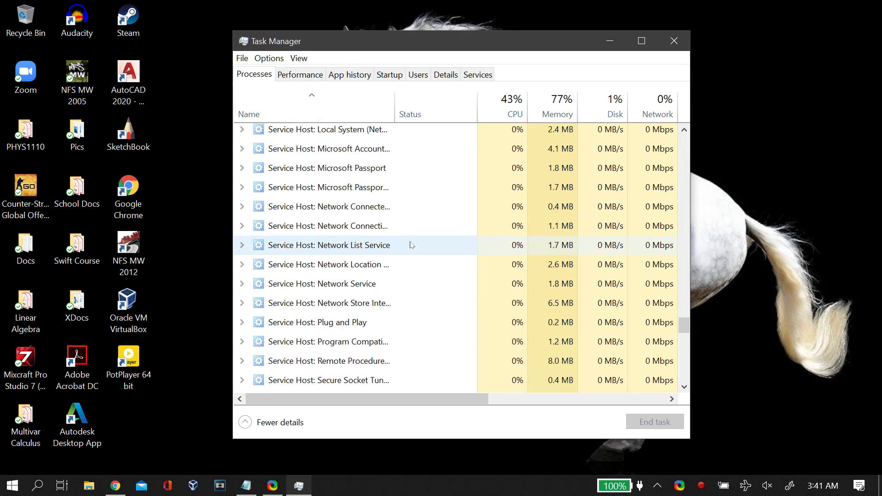
scroll(411, 245, up, 20)
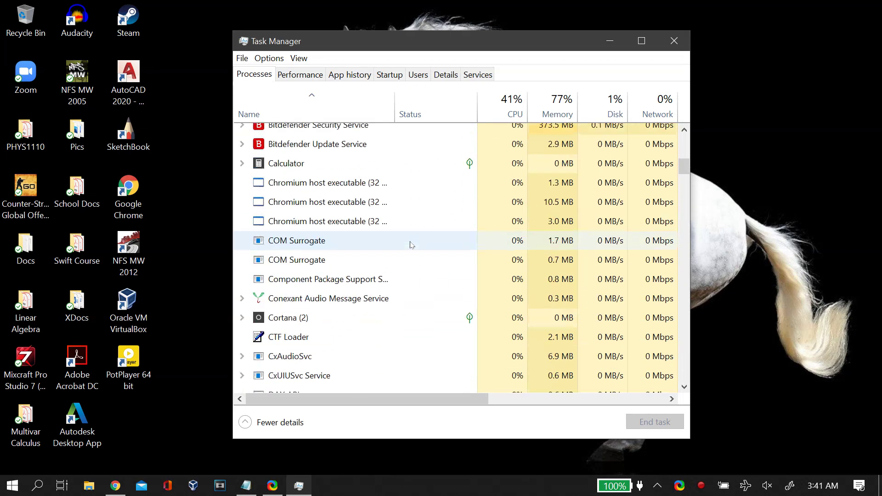
scroll(412, 245, up, 3)
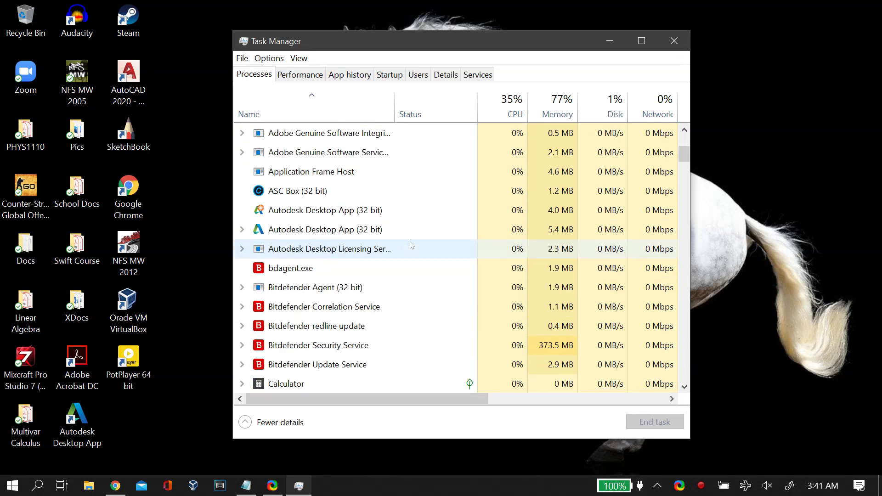
Step: End the Autodesk Desktop App background process and the ASC Box (32 bit) process
click(396, 237)
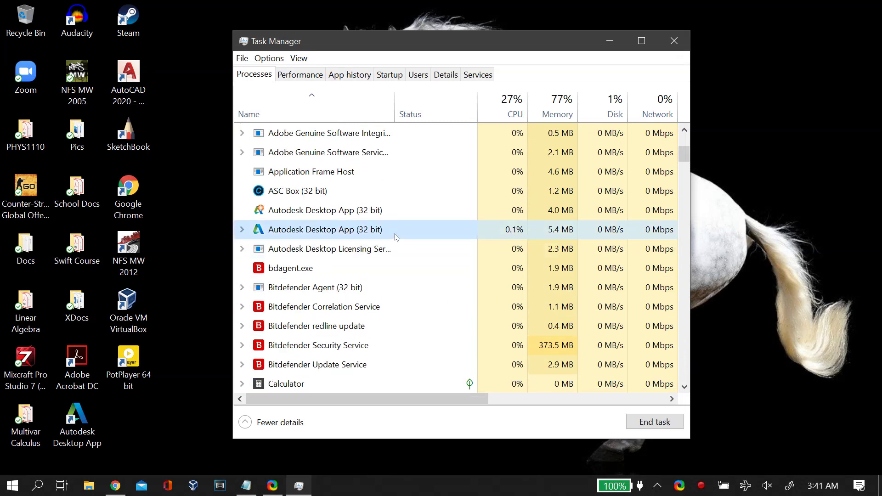
click(645, 423)
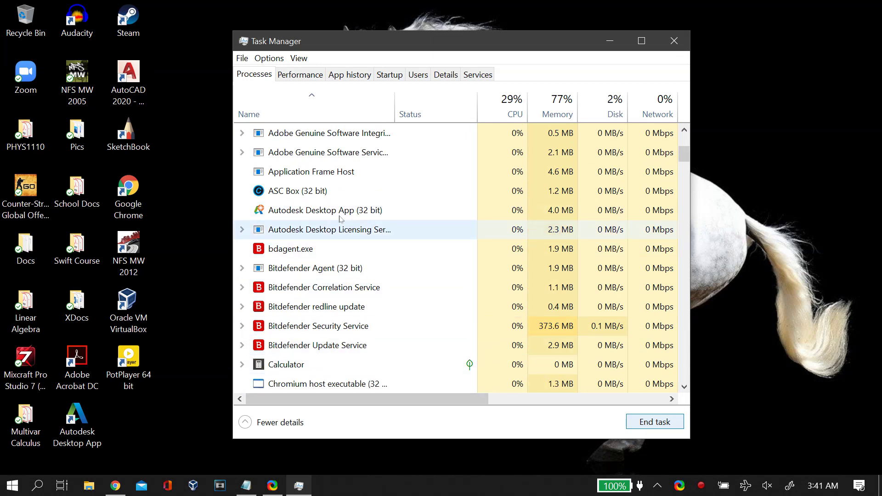
click(310, 194)
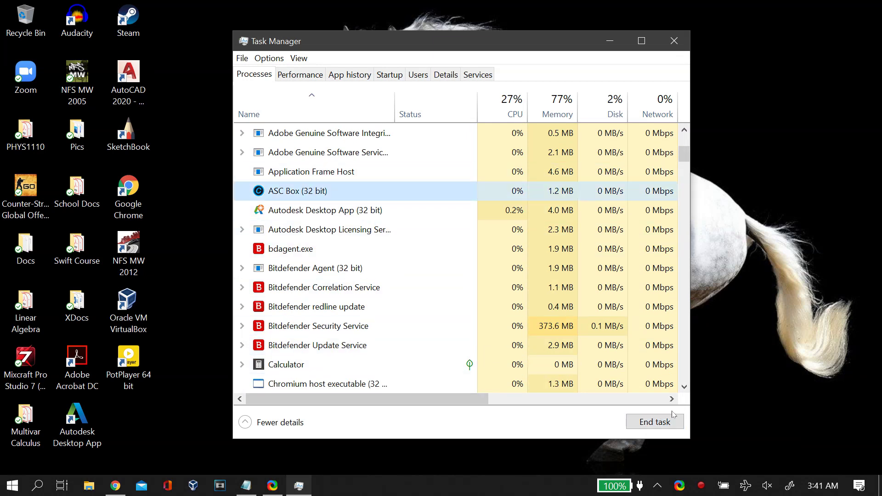
click(655, 421)
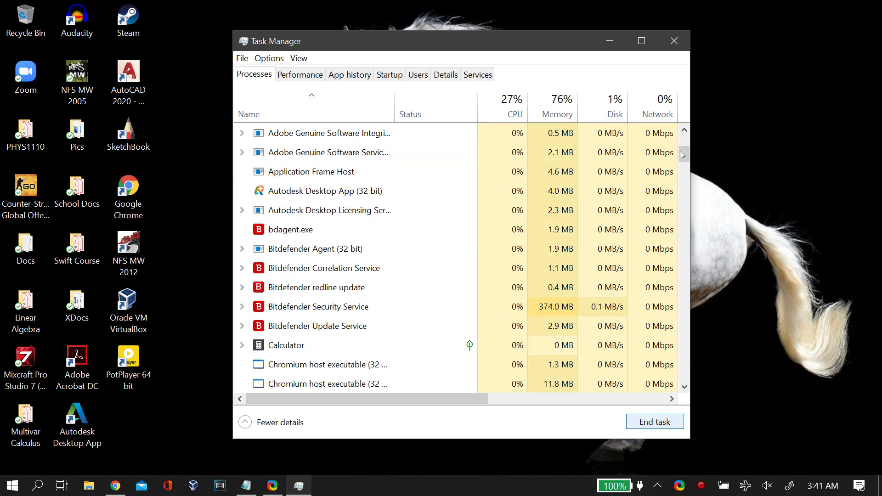
drag(683, 159, 683, 138)
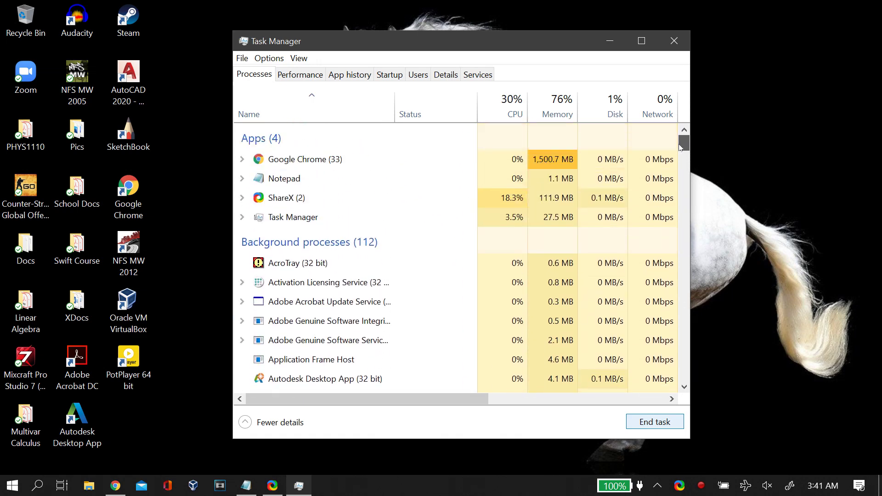
click(263, 79)
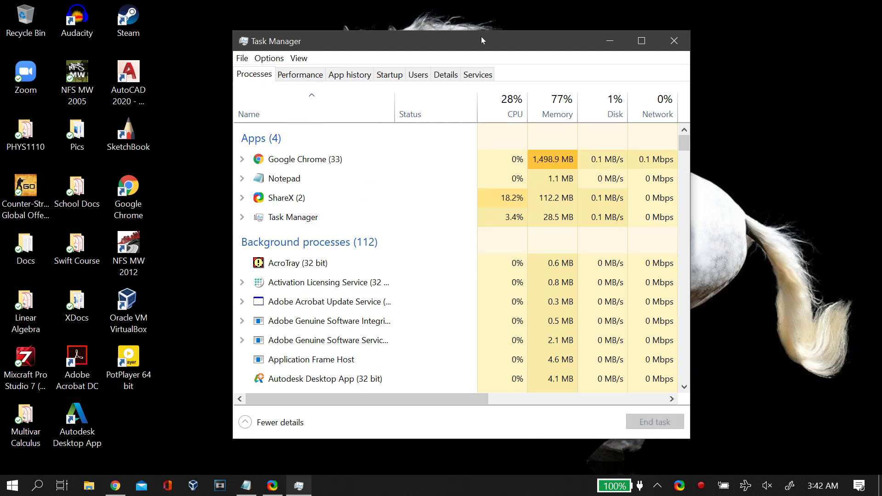
Step: Review the status and startup impact of the programs that launch at startup
click(387, 77)
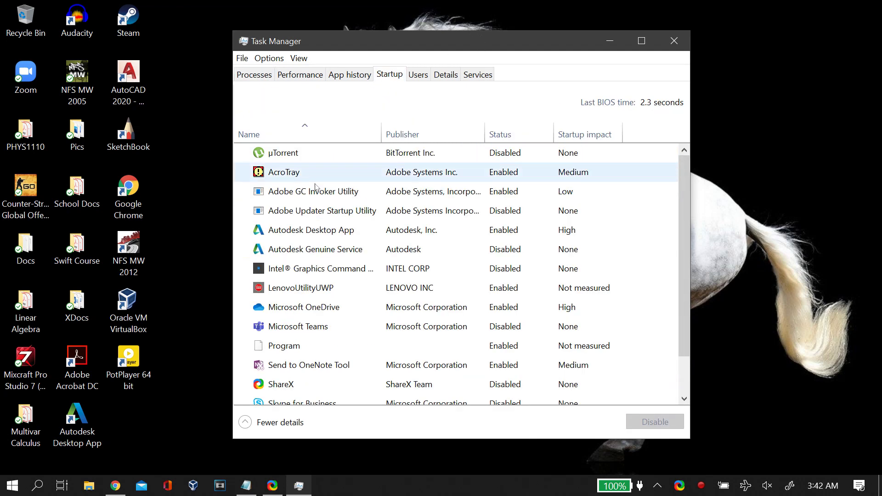
scroll(369, 284, down, 1)
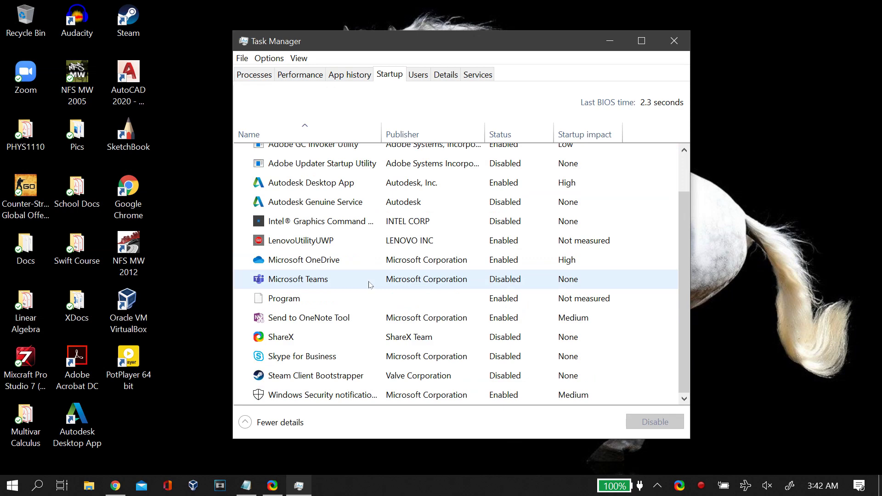
scroll(369, 285, up, 1)
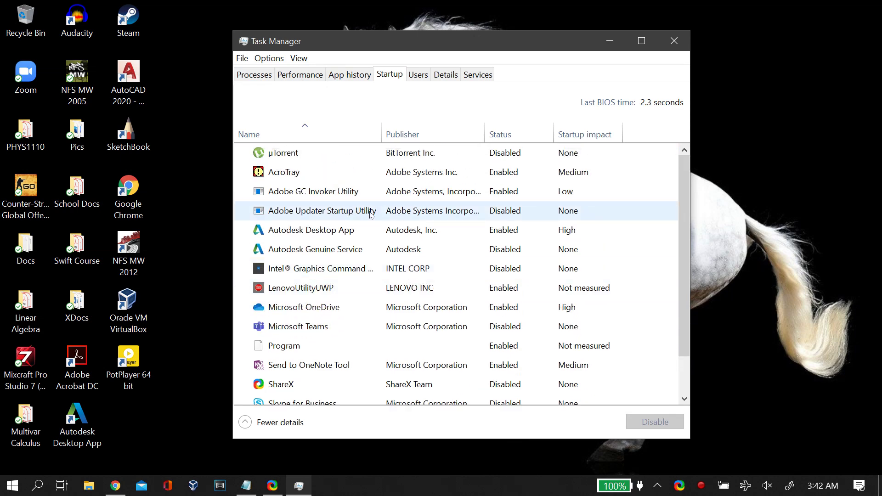
scroll(371, 213, down, 1)
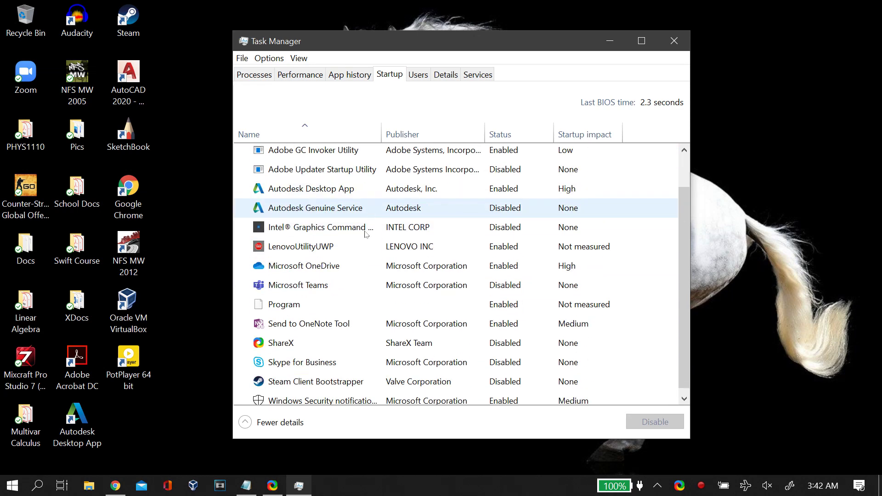
scroll(323, 304, up, 1)
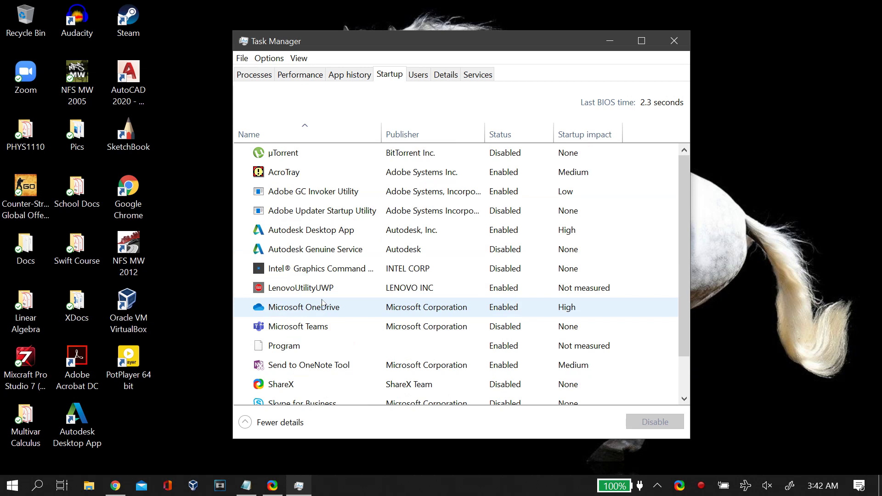
Step: Check the startup options offered for µTorrent and Autodesk Desktop App, and close Task Manager
click(320, 159)
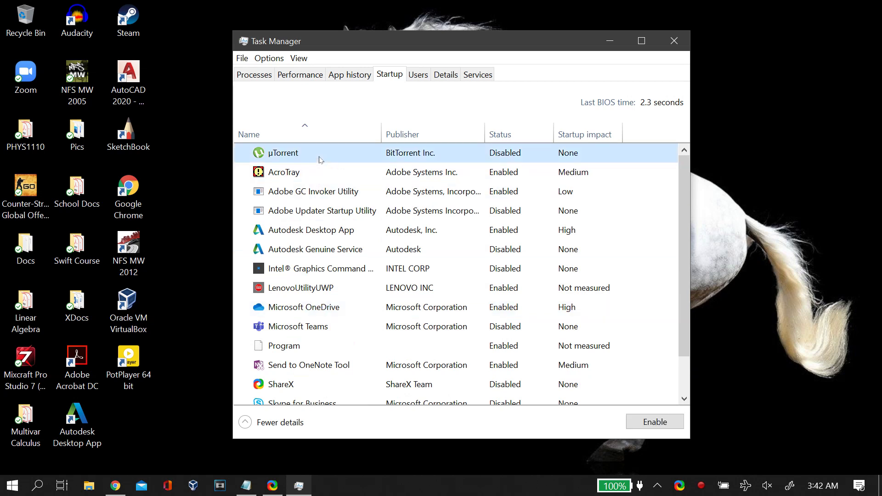
right_click(385, 161)
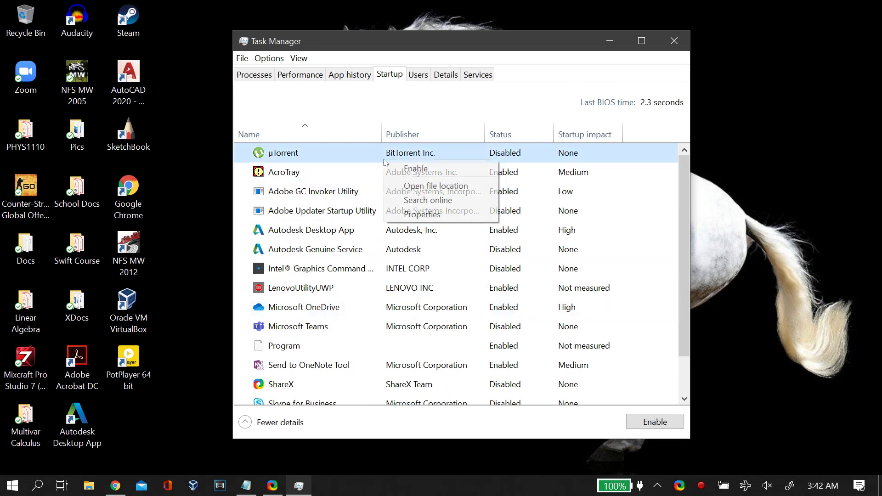
click(352, 186)
scroll(342, 185, down, 1)
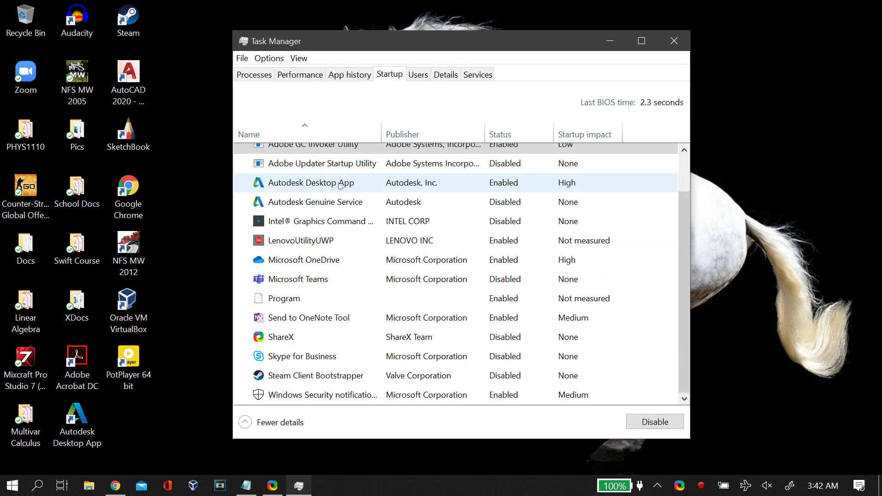
click(340, 185)
right_click(332, 186)
click(674, 41)
Step: Search Windows for "rege" and run Registry Editor as administrator, approving the elevation request
key(super)
text(s)
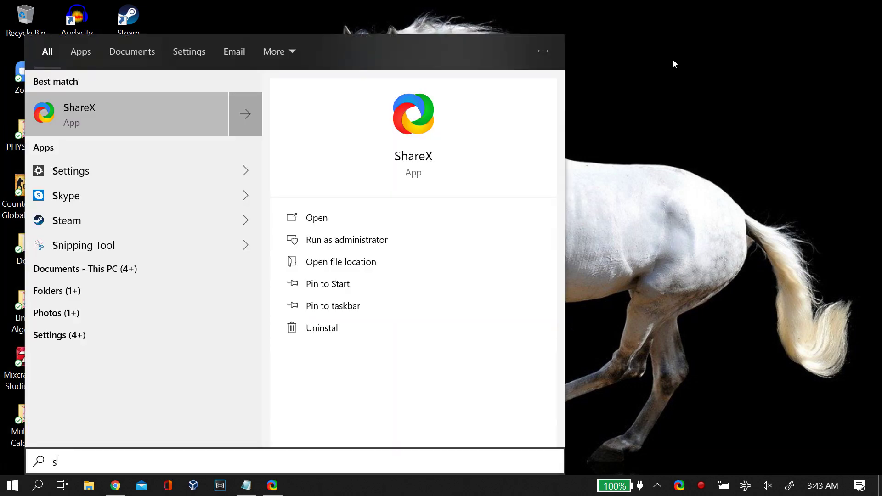
key(BackSpace)
text(rege)
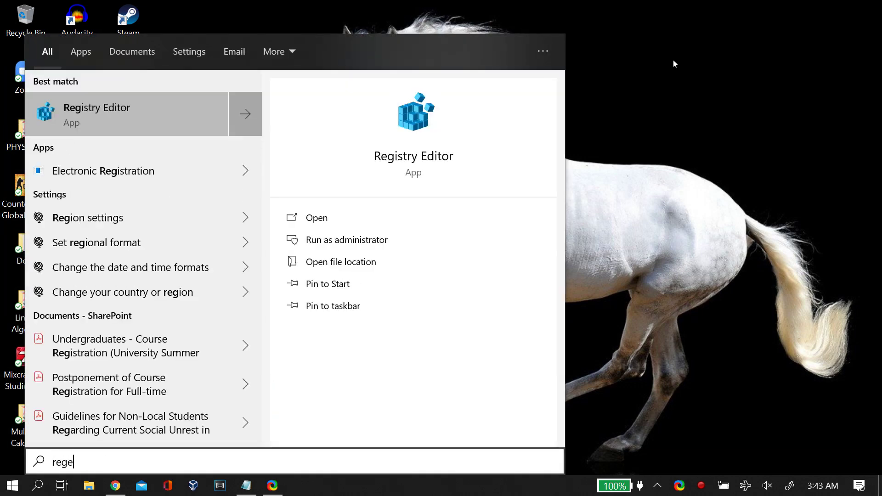
right_click(155, 118)
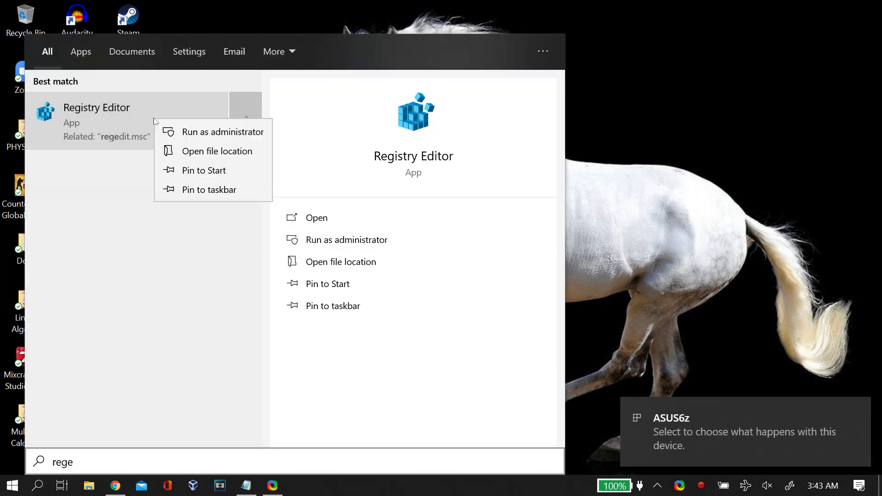
click(175, 133)
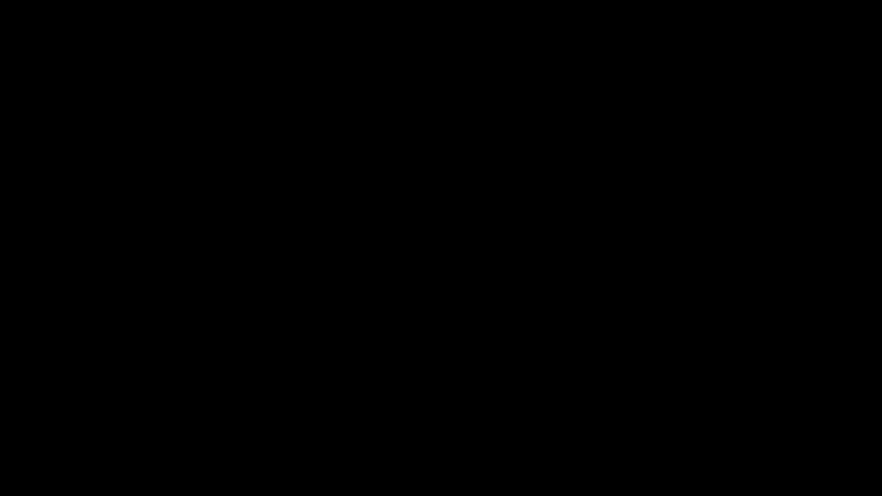
click(361, 275)
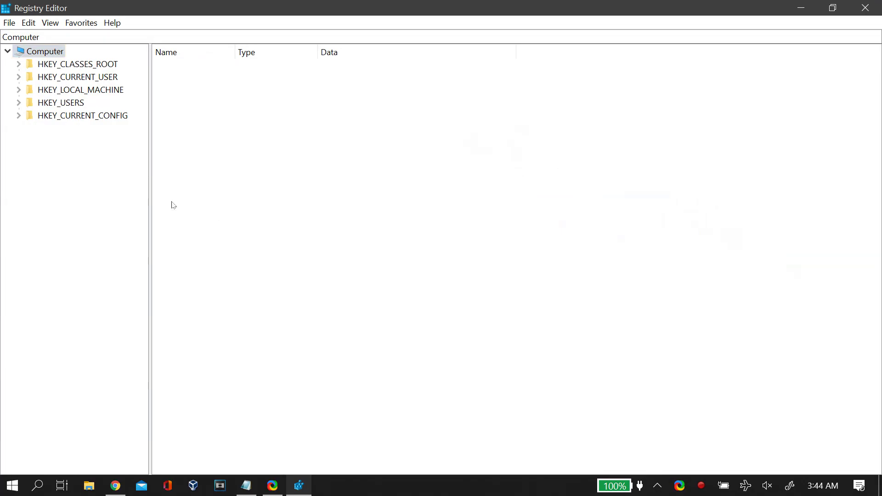
Step: Navigate to the registry key HKEY_LOCAL_MACHINE\SYSTEM\ControlSet001\Services\Ndu
double_click(101, 90)
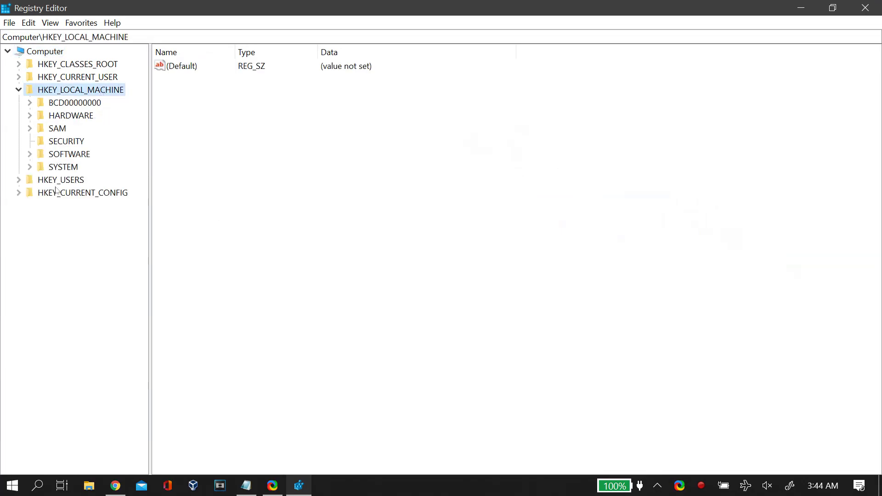
double_click(63, 168)
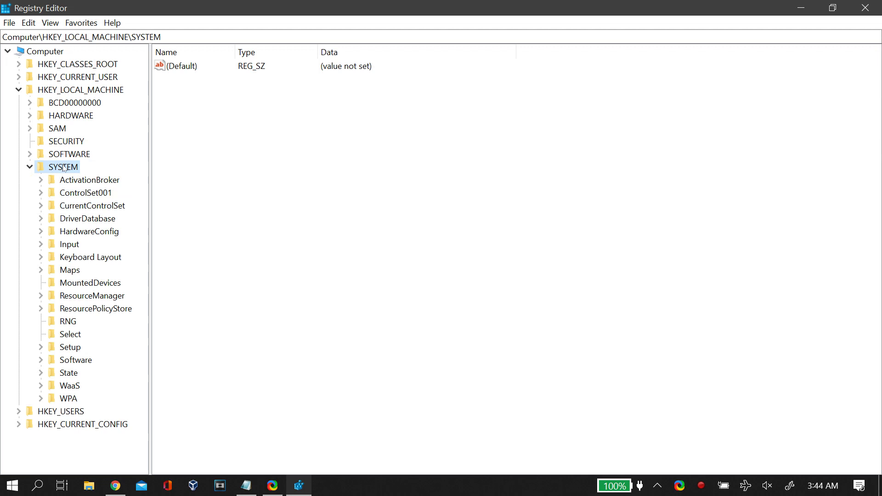
double_click(83, 195)
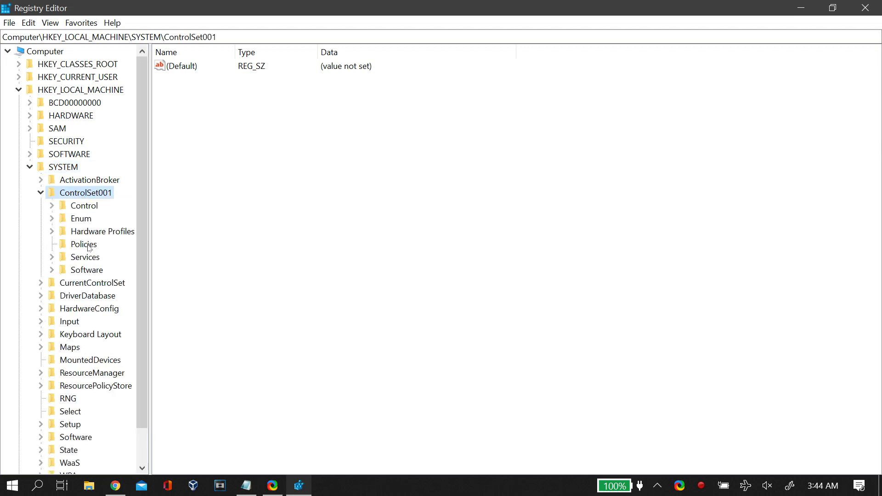
click(89, 260)
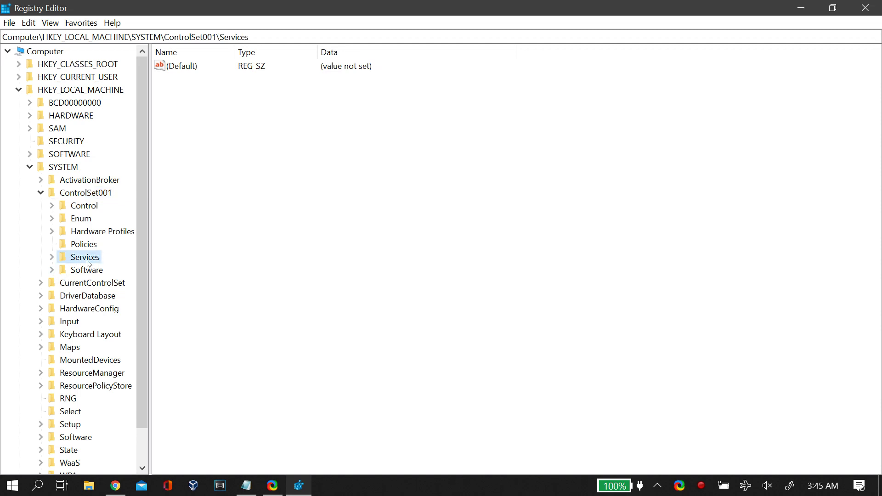
double_click(89, 260)
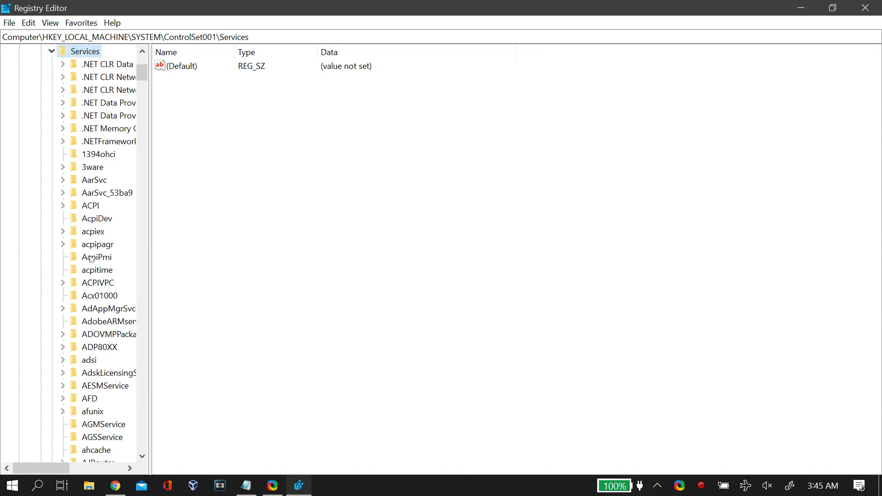
scroll(100, 256, down, 8)
scroll(101, 256, down, 20)
click(90, 413)
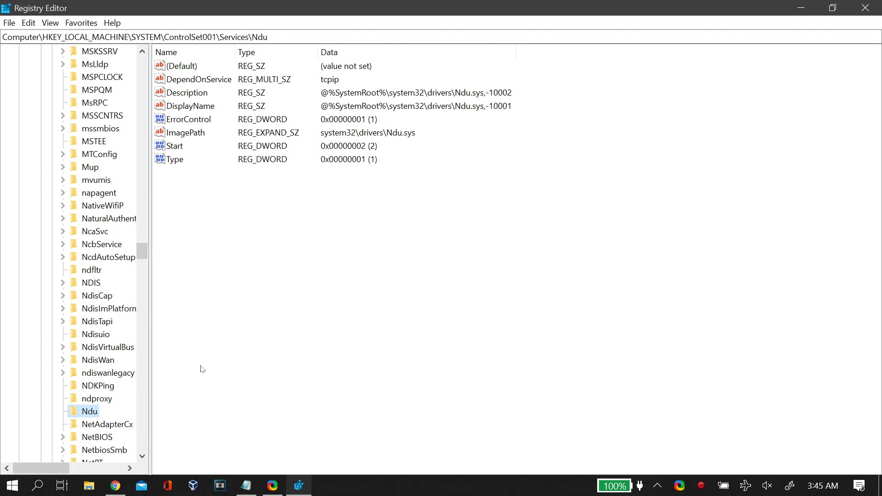
Step: Set the Start value of the Ndu service key to 4 in hexadecimal
click(179, 146)
right_click(179, 146)
click(186, 153)
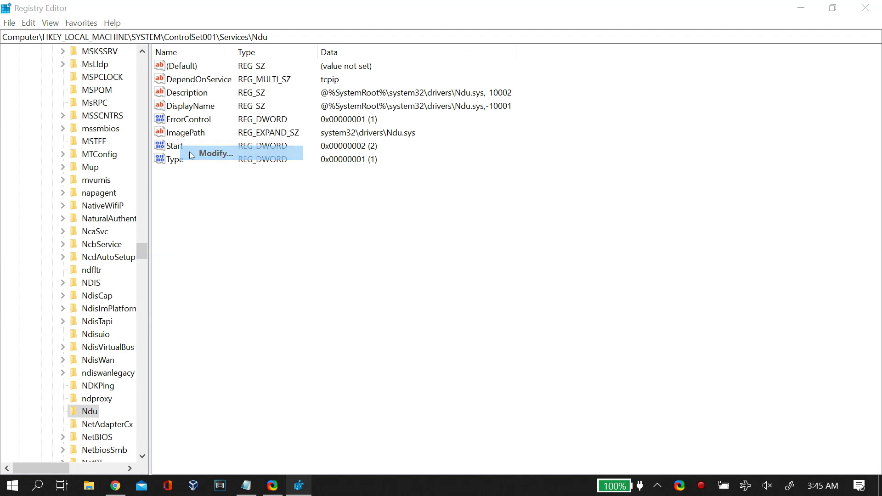
click(98, 133)
key(shift+Home)
text(4)
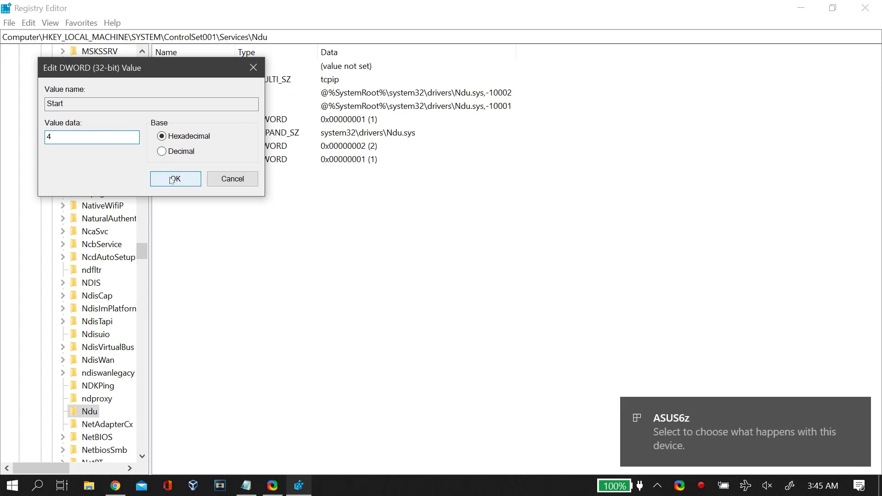
click(171, 180)
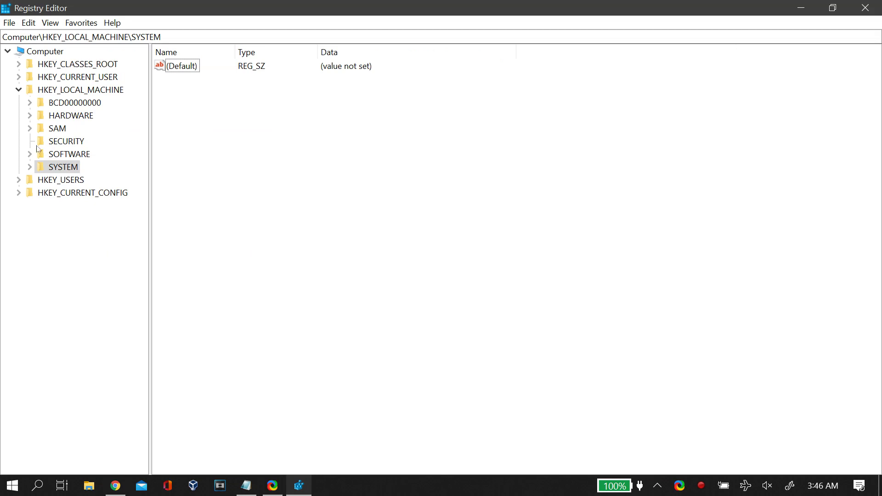
Step: Navigate to the registry key HKEY_LOCAL_MACHINE\SYSTEM\CurrentControlSet\Control\Session Manager\Memory Management
double_click(53, 168)
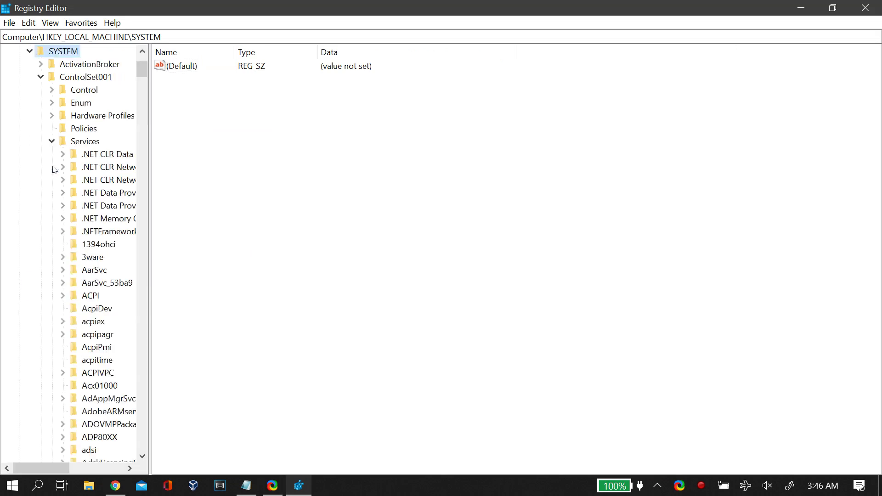
click(41, 77)
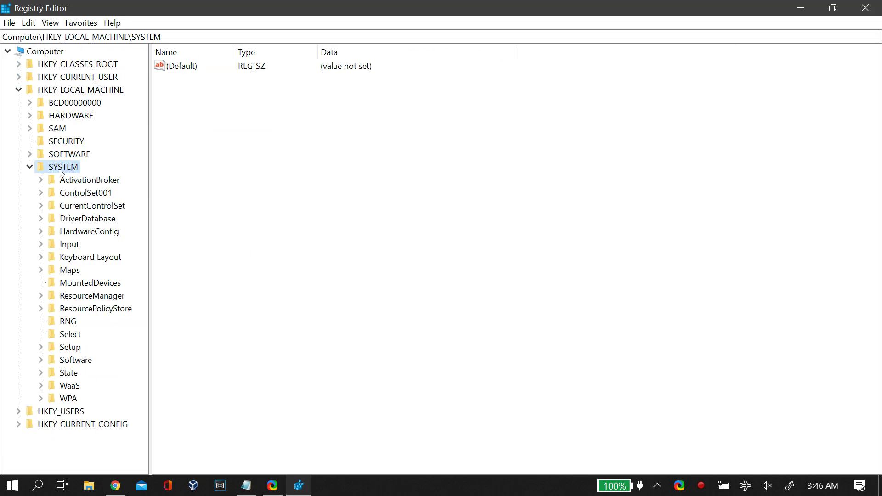
double_click(78, 207)
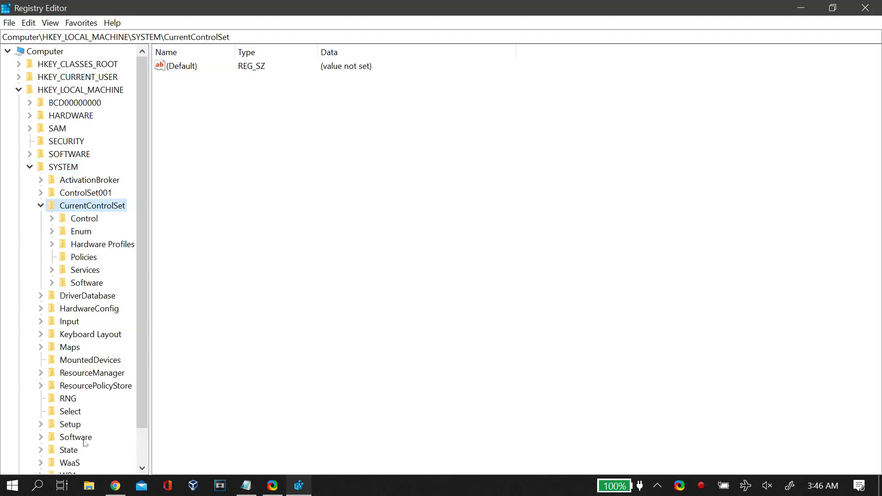
double_click(82, 220)
scroll(83, 222, down, 20)
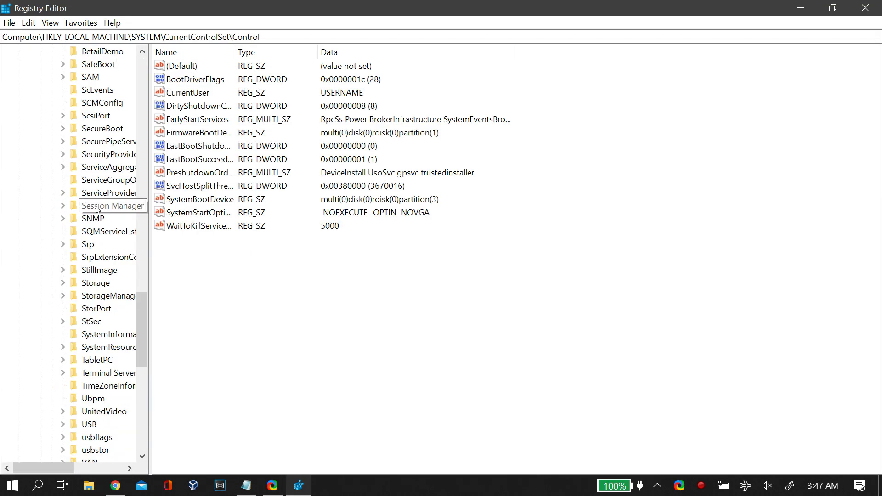
click(97, 207)
double_click(97, 206)
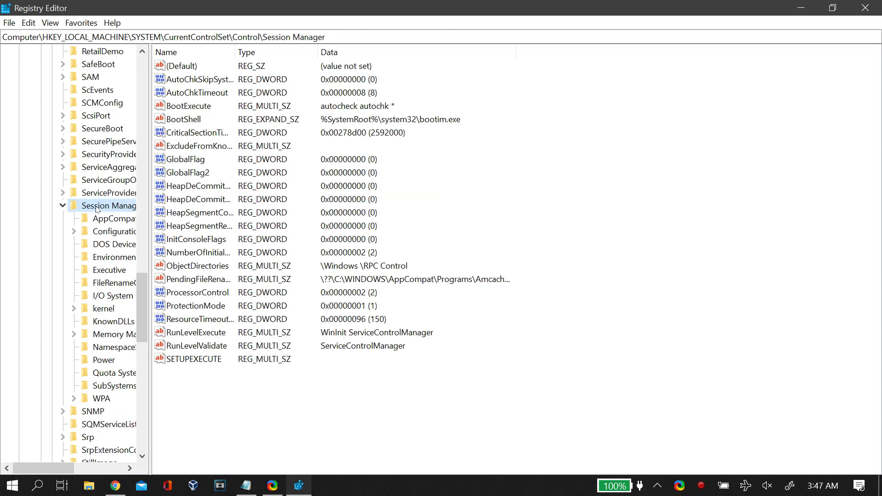
click(113, 334)
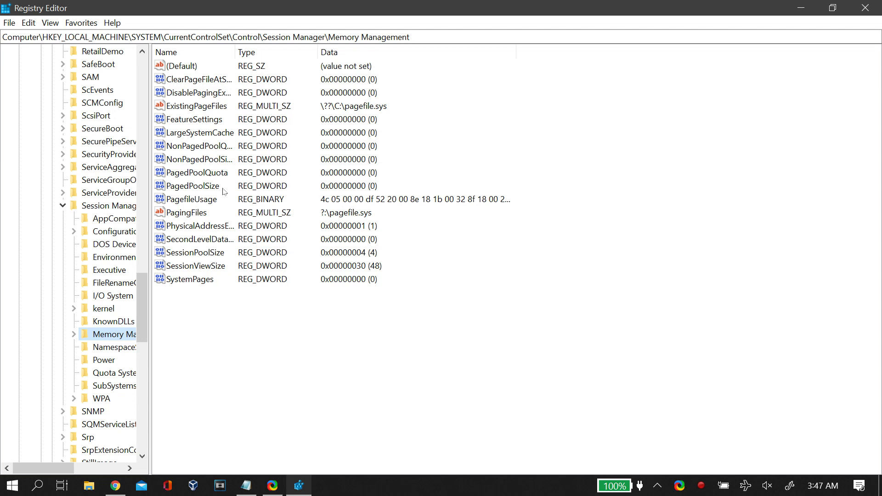
Step: Set the ClearPageFileAtShutdown value to 1 in the Memory Management key and close Registry Editor
double_click(235, 52)
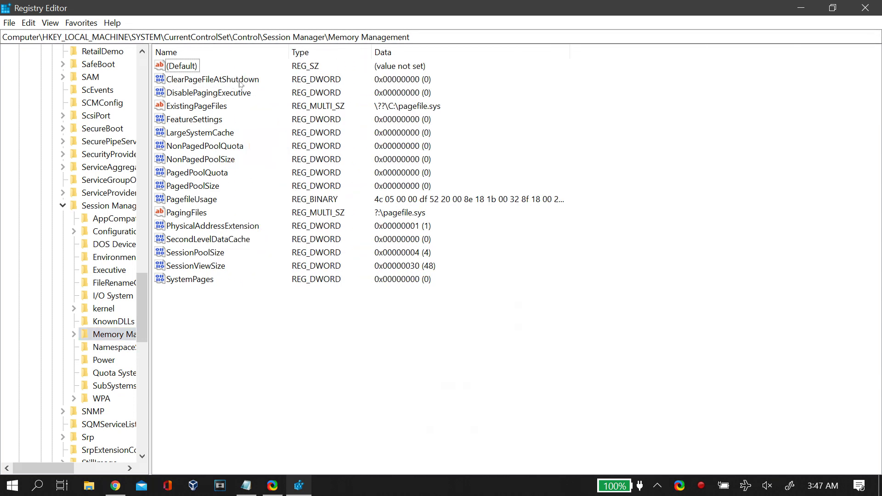
click(239, 81)
right_click(240, 81)
click(274, 88)
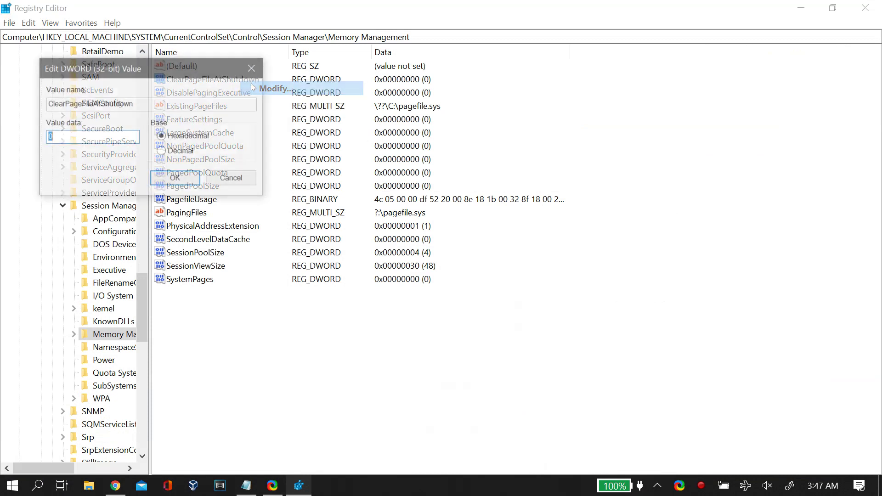
key(BackSpace)
text(1)
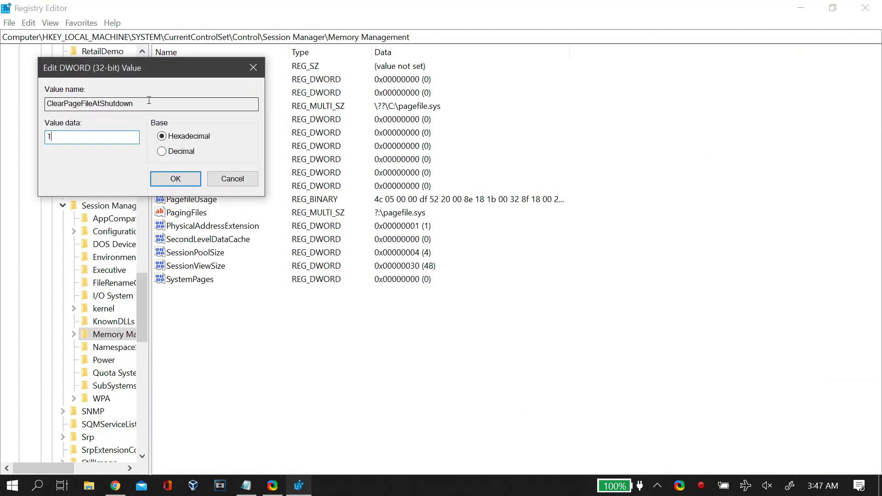
click(165, 177)
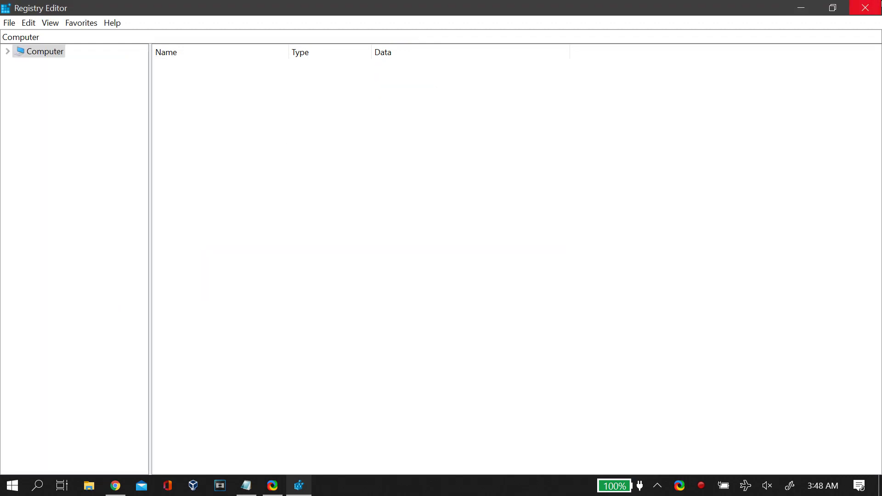
click(865, 8)
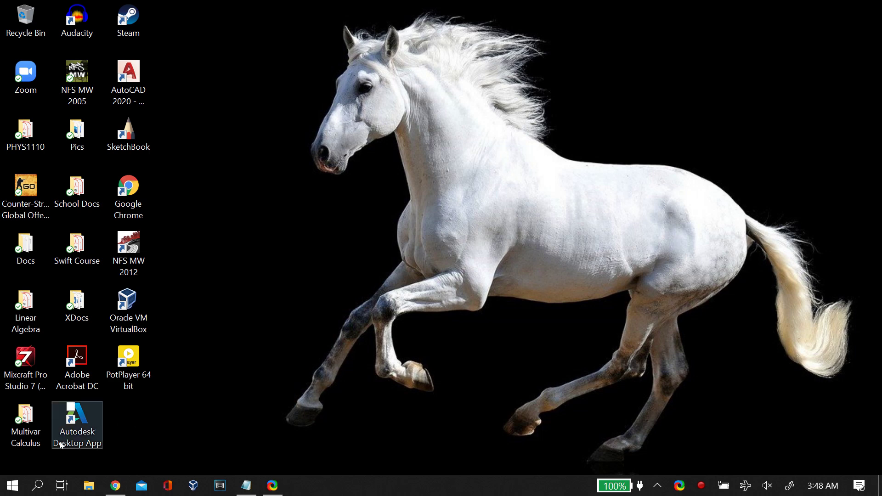
Step: Search Windows for "run" and launch the Services console from the Run dialog with services.msc
click(32, 487)
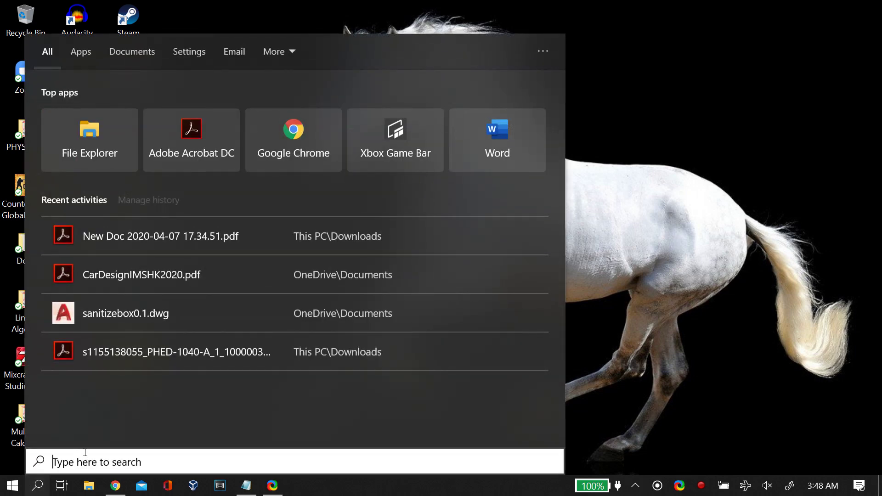
text(run)
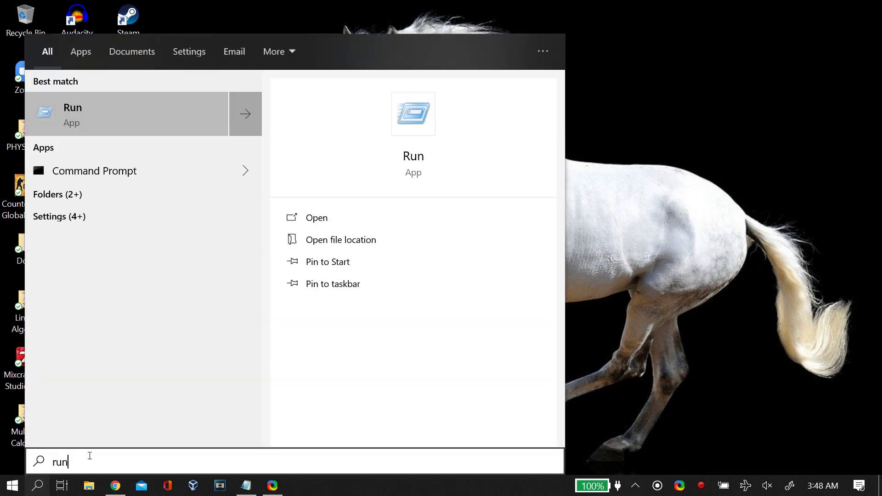
key(Return)
text(services)
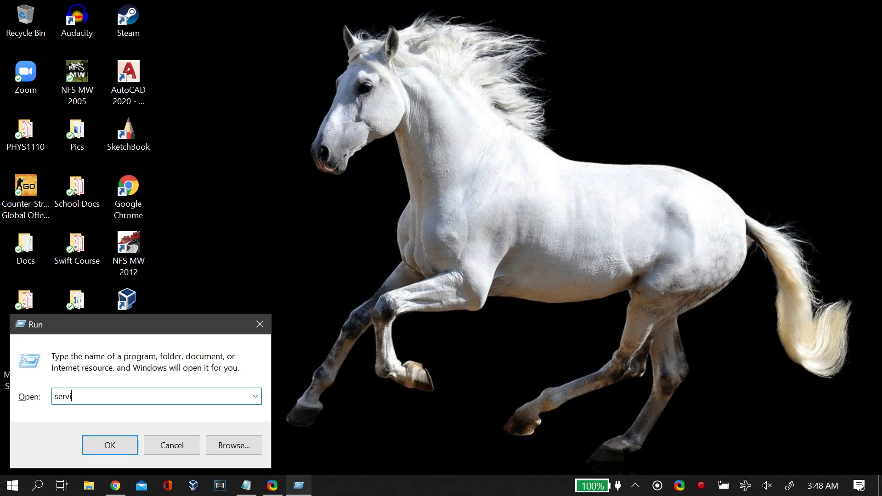
text(.msc)
key(Return)
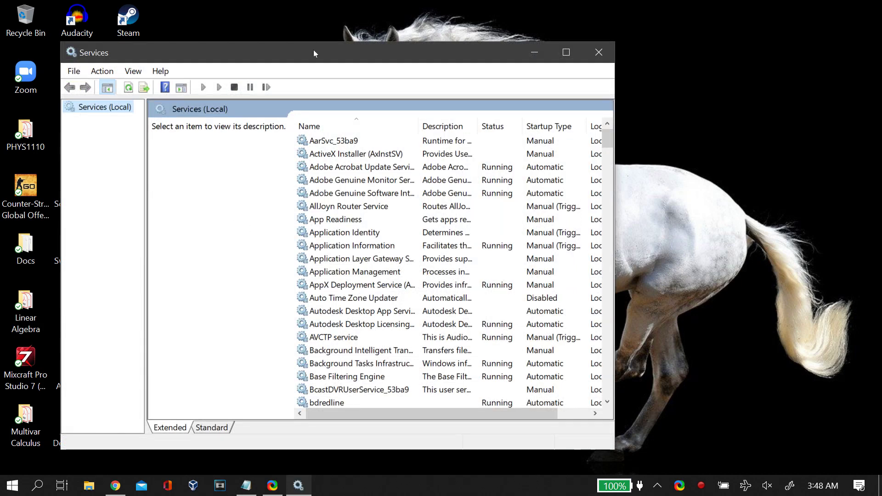
drag(313, 51, 453, 32)
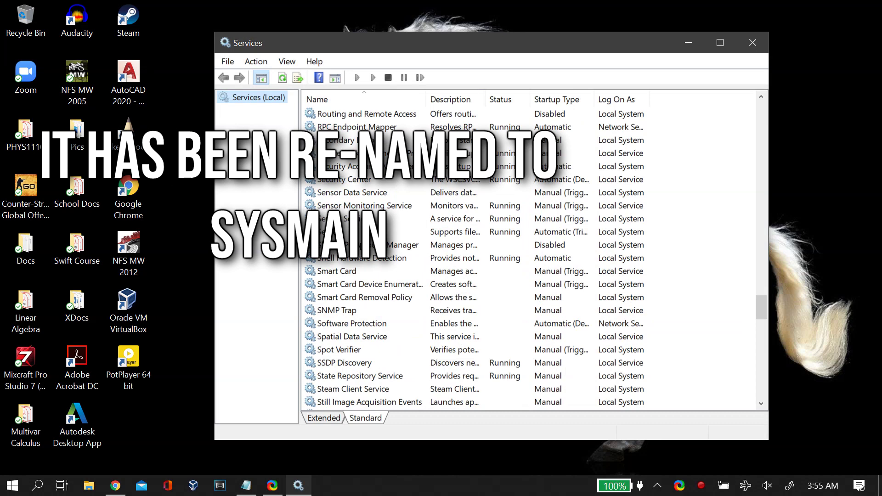
Step: Find the SysMain service and set its startup type to Disabled in its properties
scroll(360, 317, down, 3)
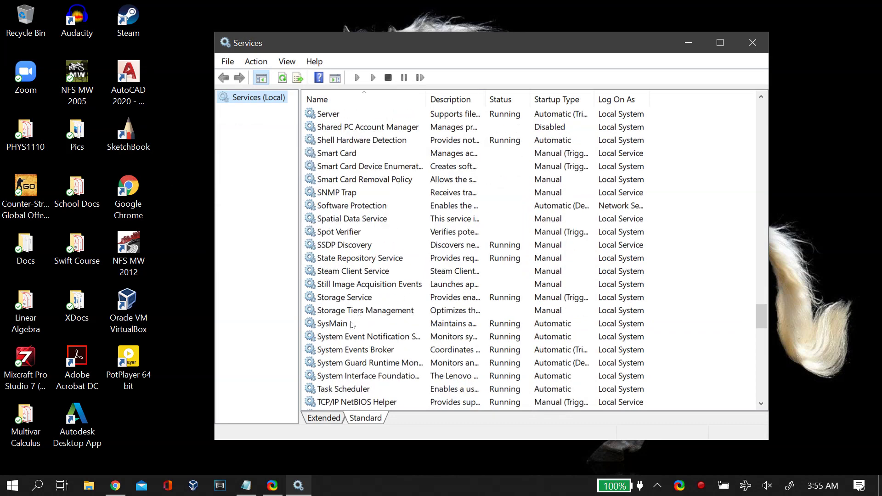
click(352, 325)
right_click(352, 324)
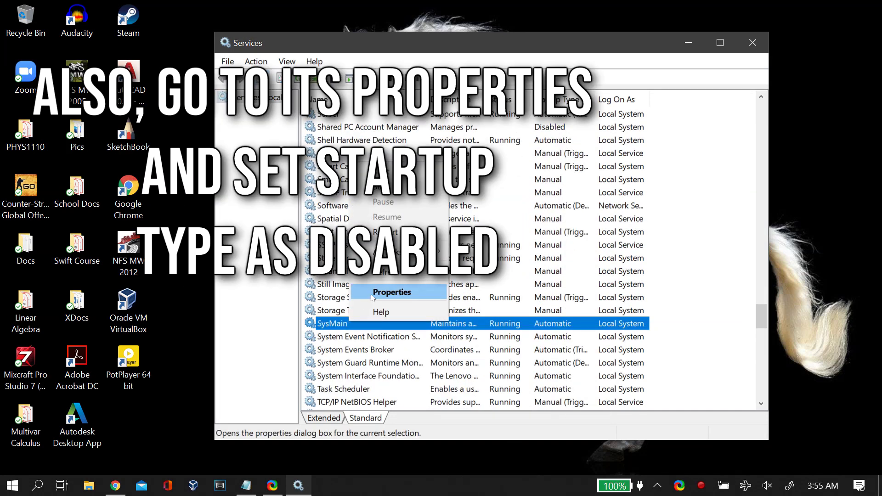
click(391, 292)
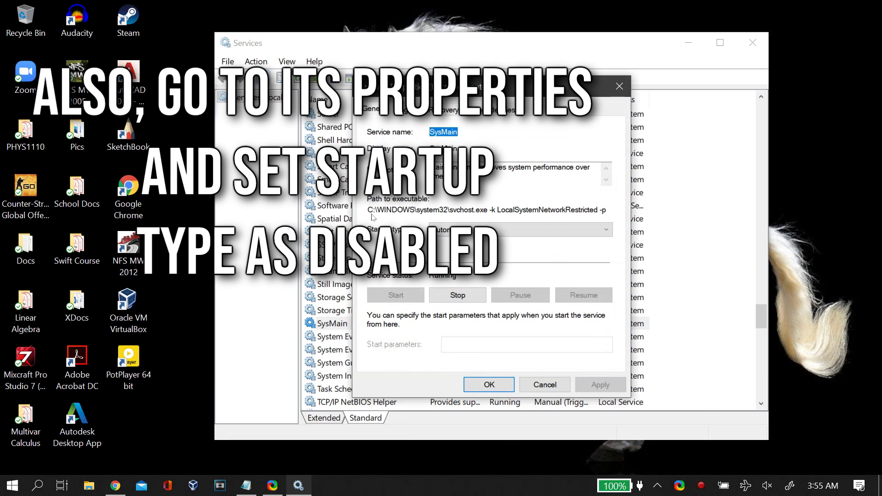
click(464, 230)
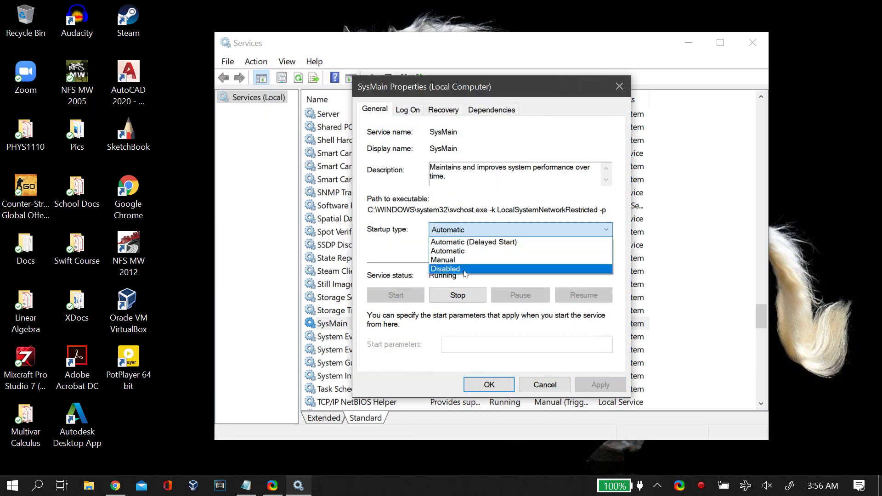
click(464, 269)
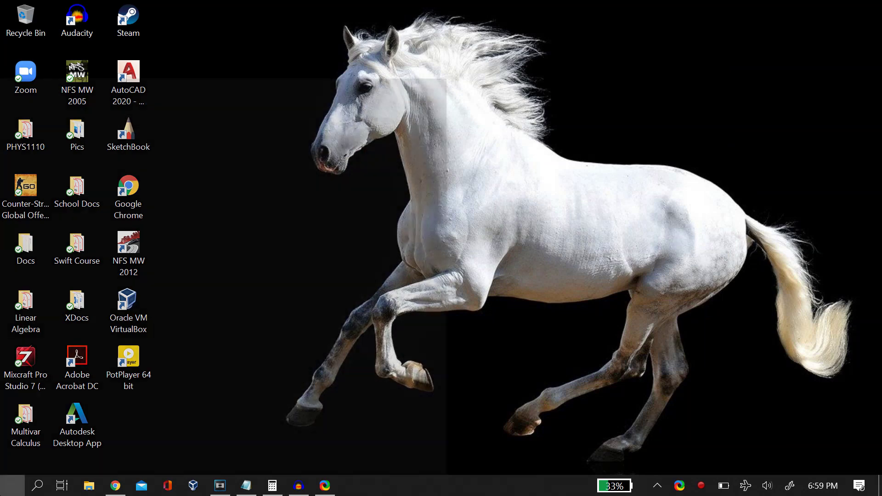
Step: Search Windows for "se" and open the Settings app
key(super)
key(super)
key(super)
text(s)
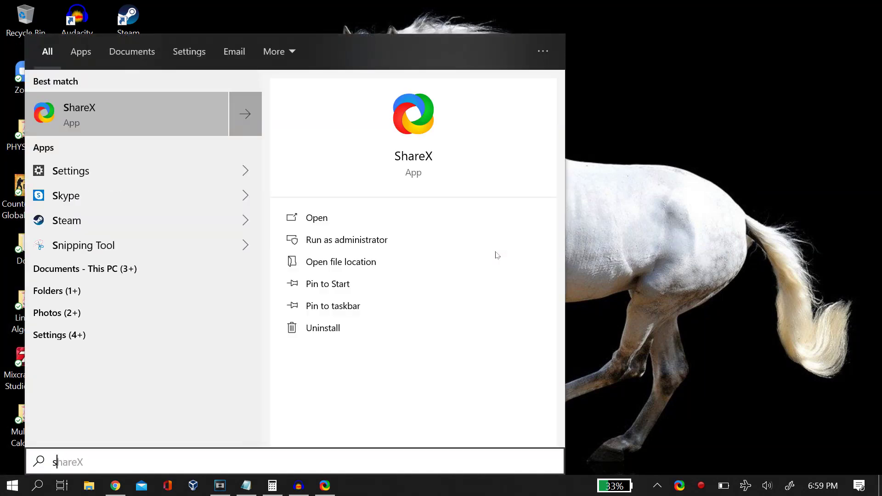
text(e)
key(Return)
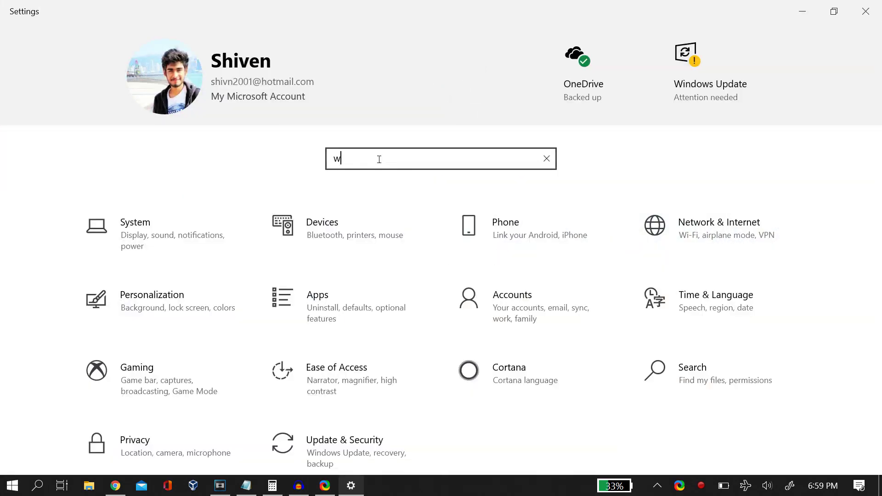
Step: Search the settings for "windows", go to the Windows Security settings and launch Windows Security
click(378, 158)
text(windows)
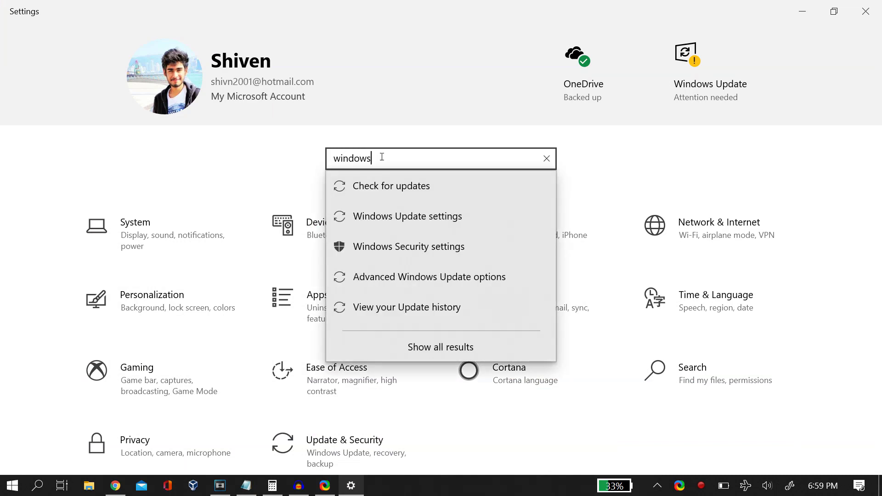
click(382, 252)
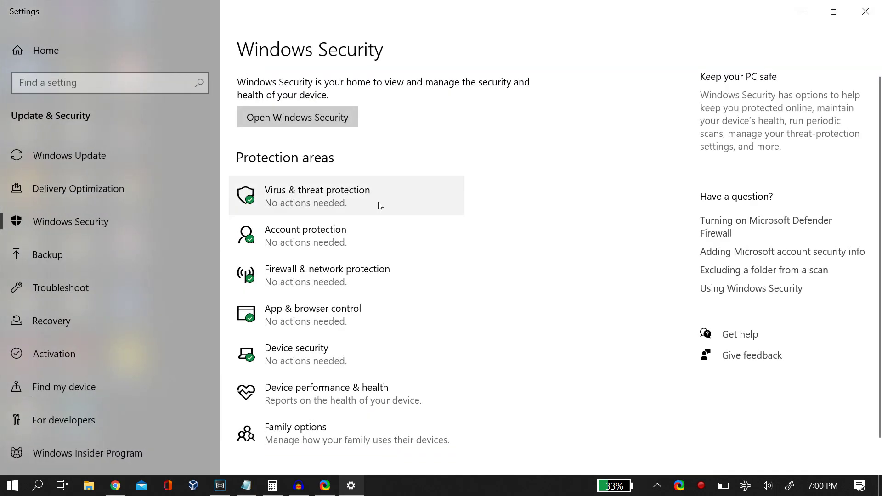
click(347, 120)
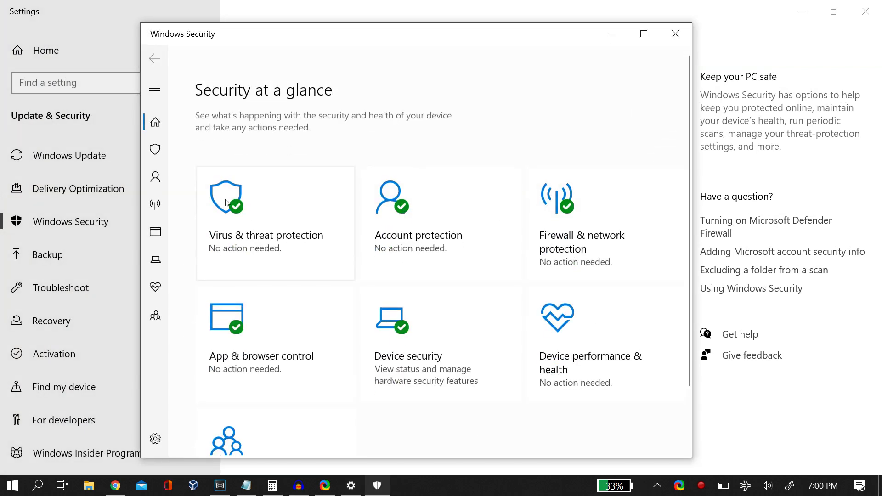
Step: Check the virus and threat protection page and the Bitdefender app, and close Bitdefender, Windows Security and Settings
click(225, 203)
scroll(286, 197, down, 3)
scroll(287, 204, down, 3)
click(218, 147)
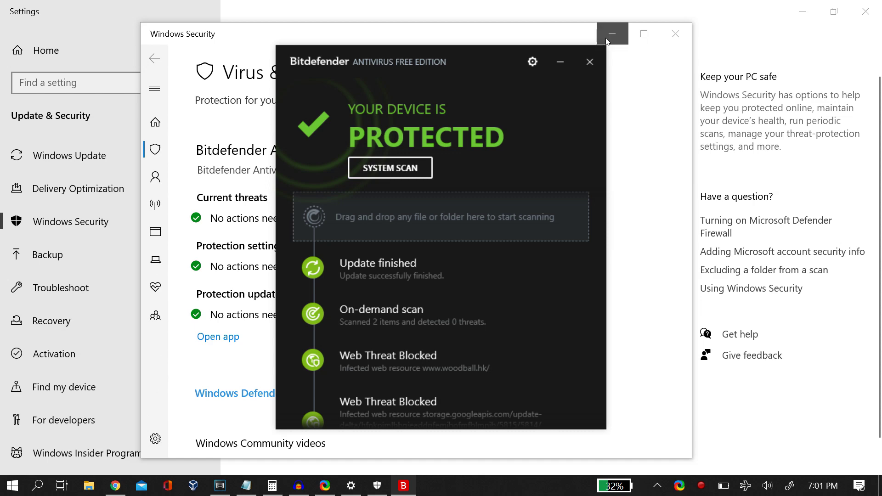
click(597, 57)
click(673, 40)
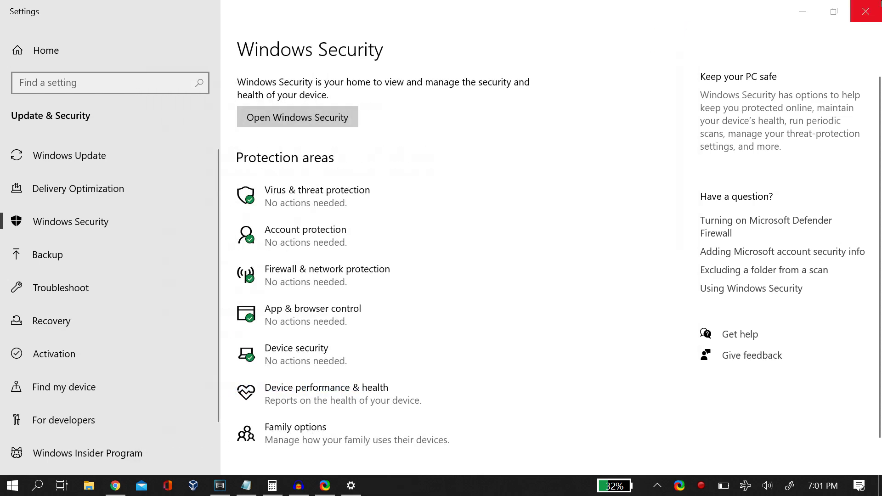
key(alt+F4)
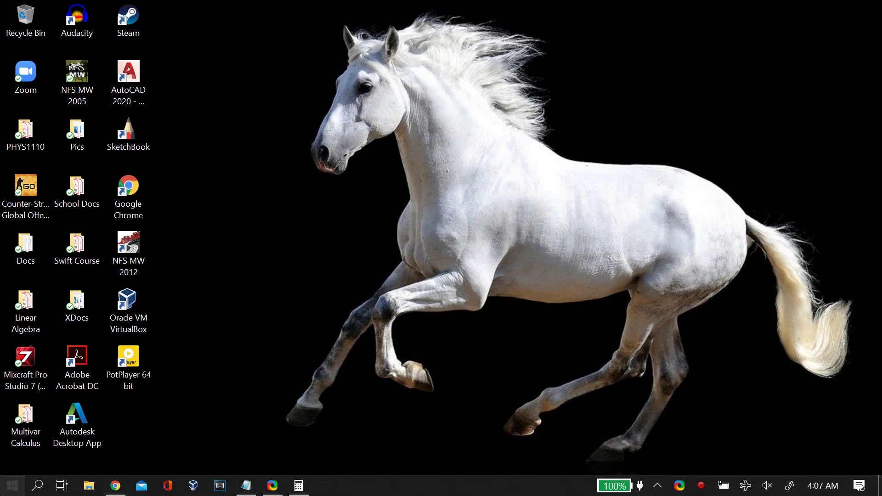
Step: Search Windows for "con", open Control Panel and go to the System page under System and Security
key(super)
text(con)
key(Return)
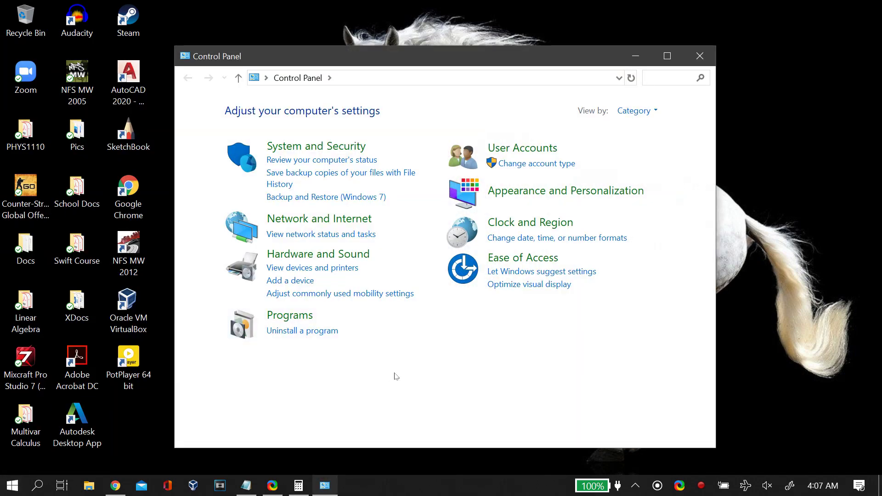
click(292, 145)
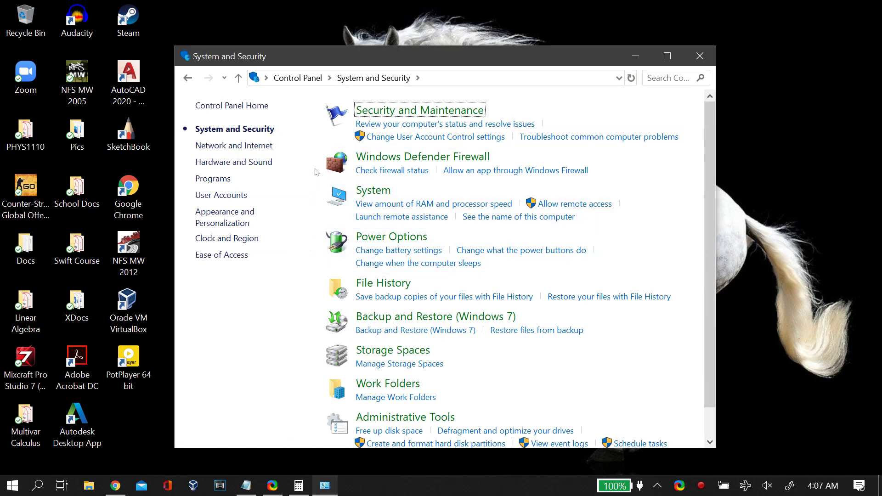
click(373, 190)
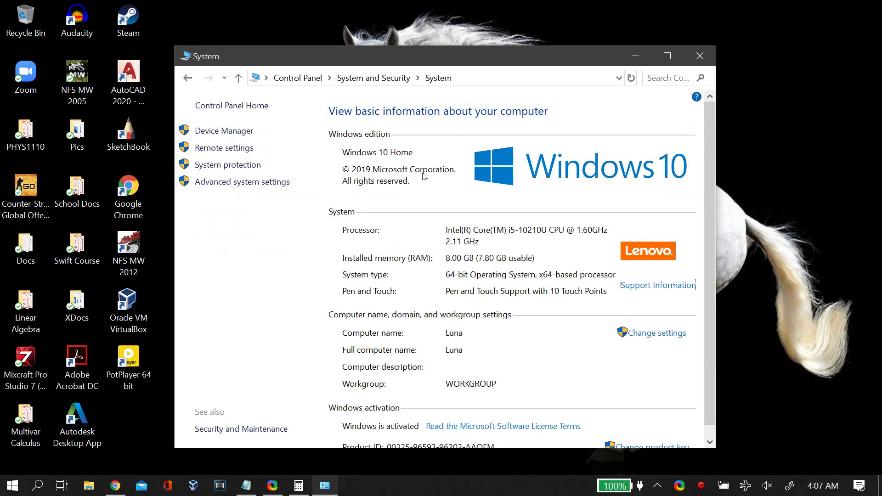
Step: Open the advanced system settings and go through the advanced performance options to the Virtual Memory settings
click(273, 183)
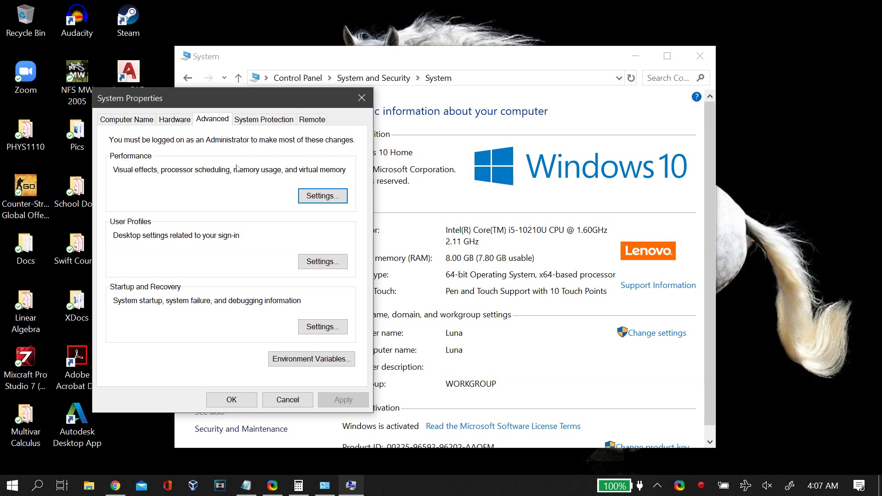
click(305, 196)
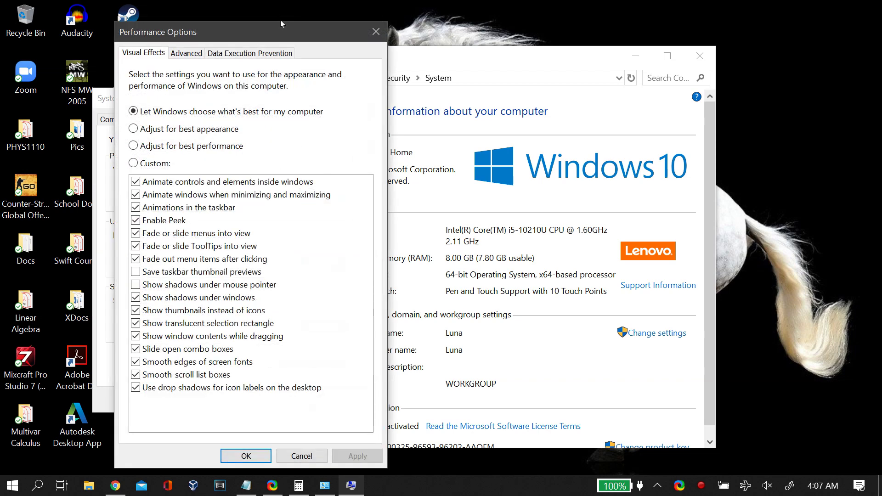
drag(282, 23, 251, 17)
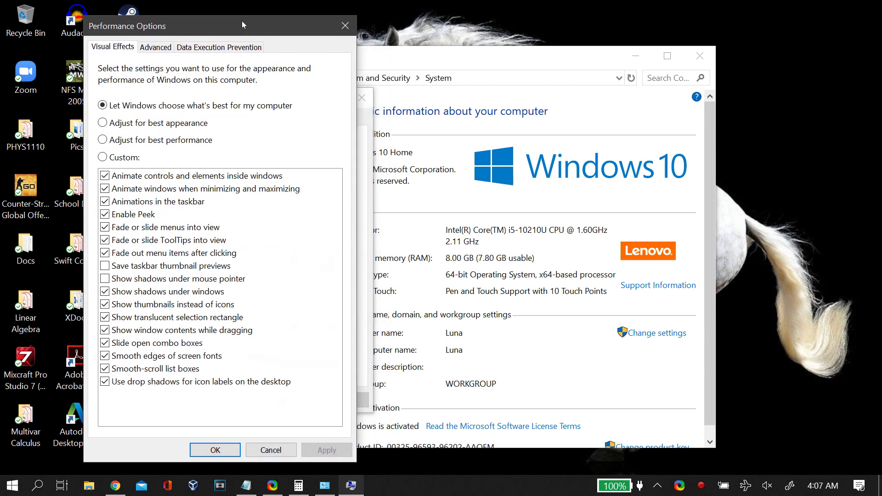
click(157, 48)
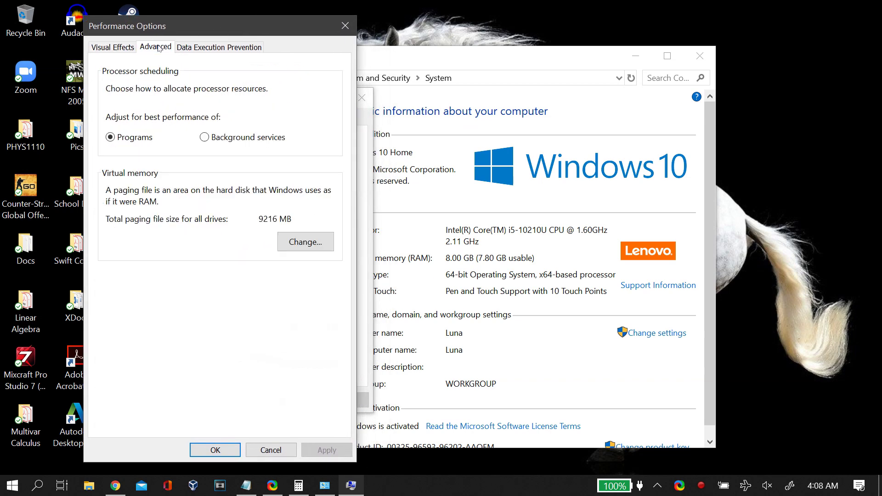
click(291, 239)
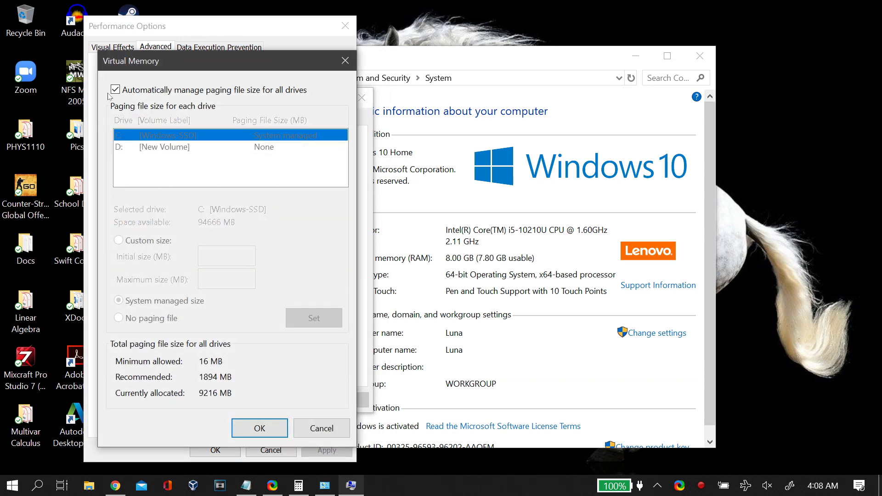
Step: Turn off automatic paging file management and try to set drive C: to no paging file
click(116, 90)
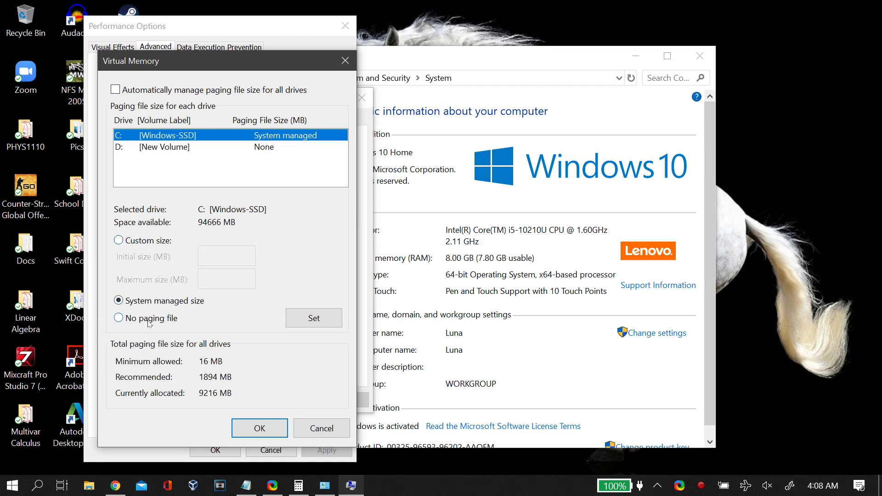
click(305, 322)
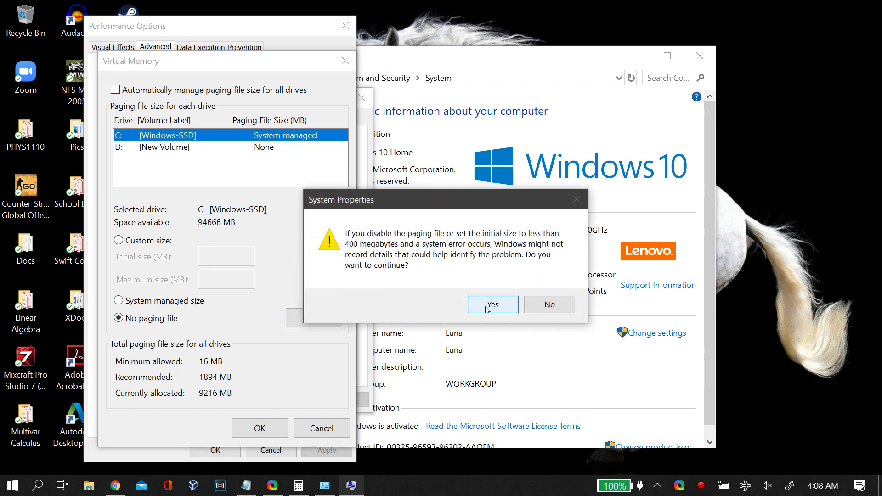
click(490, 308)
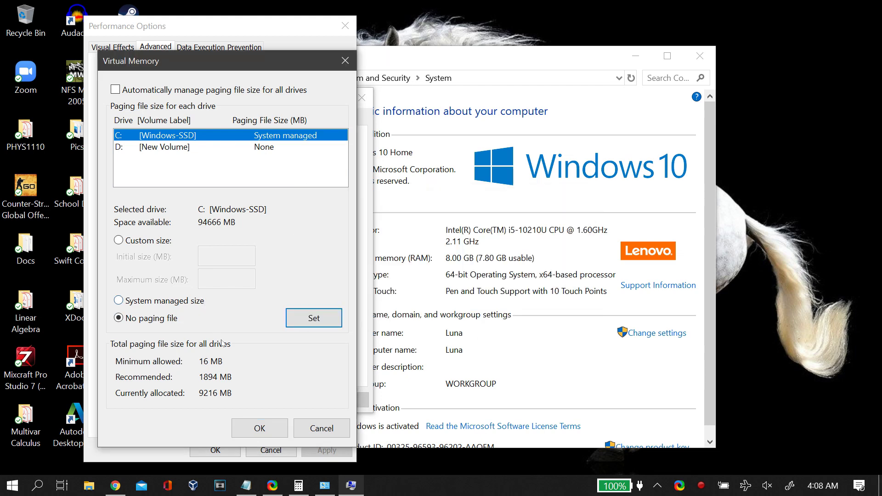
Step: Choose a custom paging file size for drive D: and check the installed memory on the System page
click(172, 148)
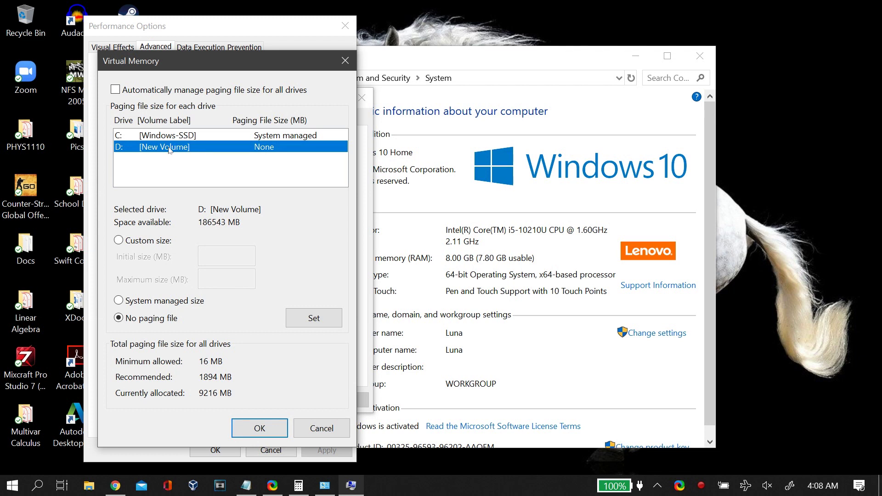
click(122, 242)
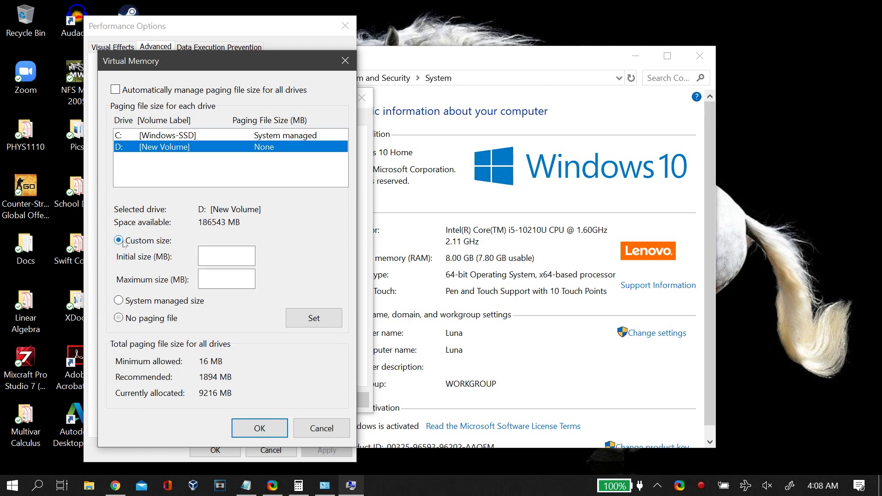
click(448, 262)
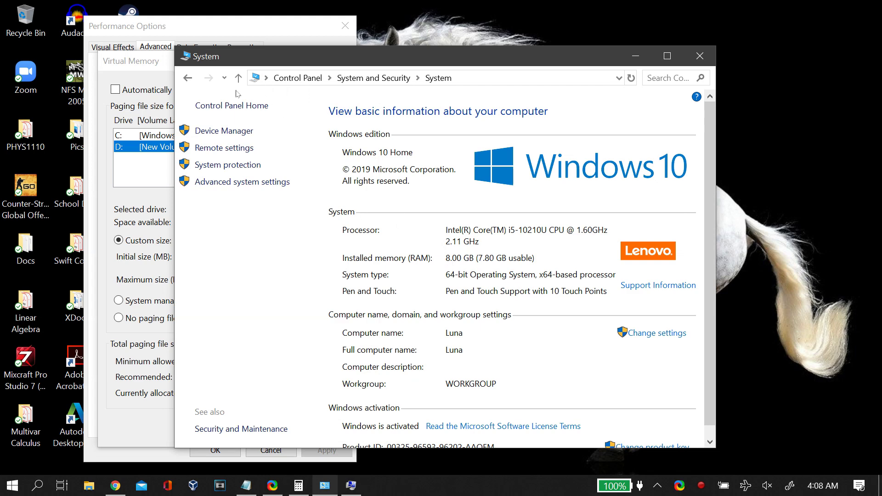
click(130, 63)
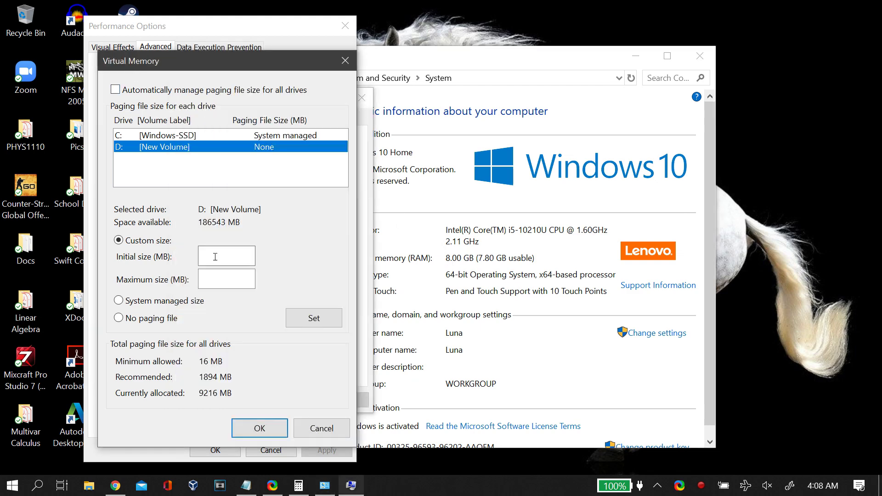
click(453, 262)
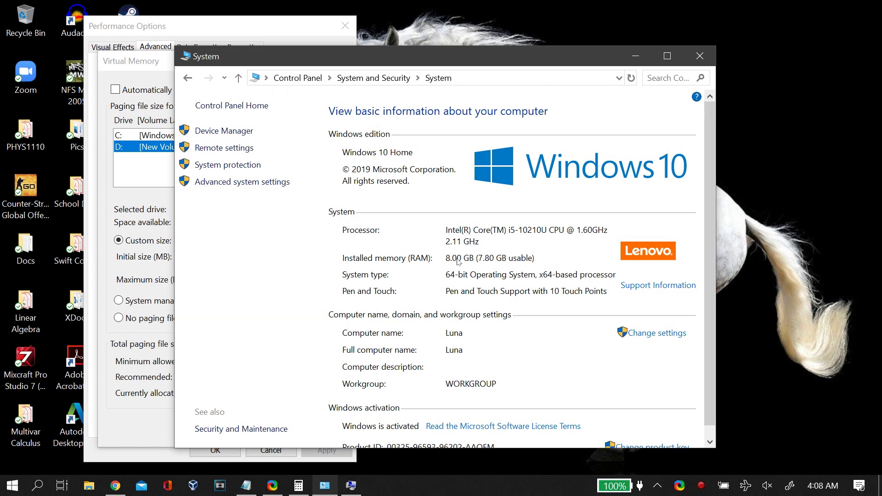
click(132, 64)
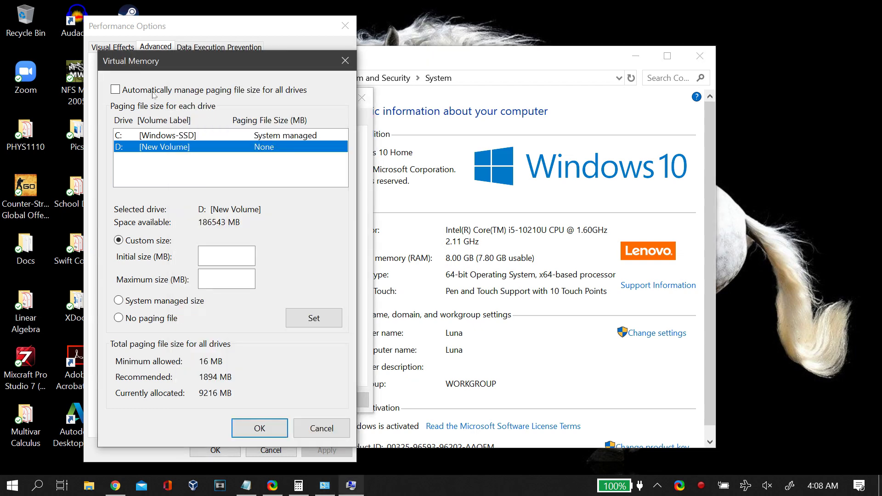
Step: Set the initial and maximum paging file size for drive D: to 16000 MB, and close Virtual Memory without saving the changes
click(224, 257)
text(16000)
click(236, 278)
text(16000)
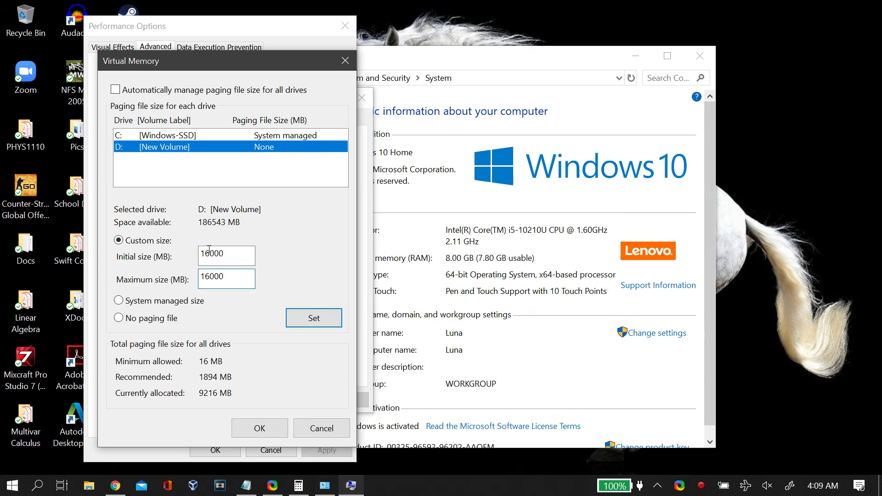
click(305, 319)
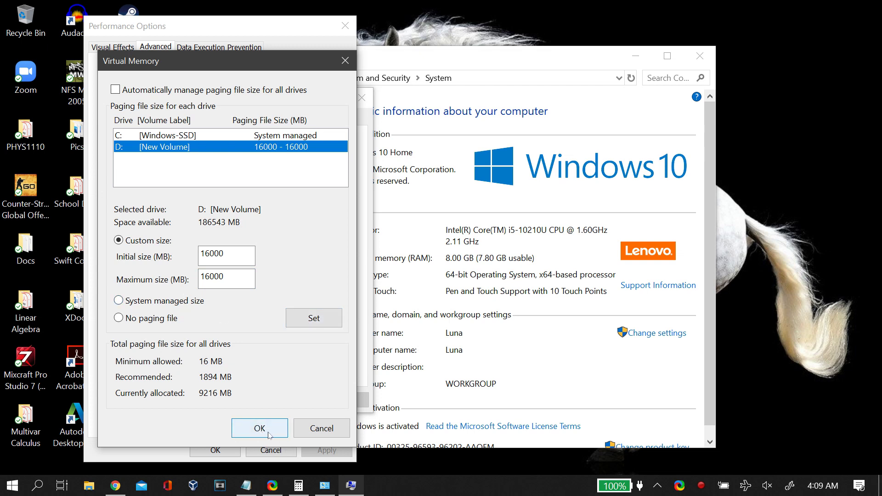
click(115, 90)
click(345, 60)
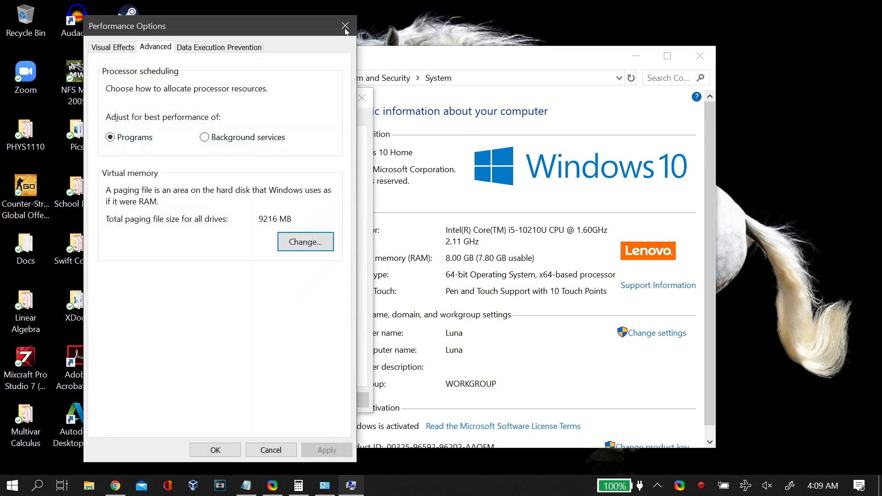
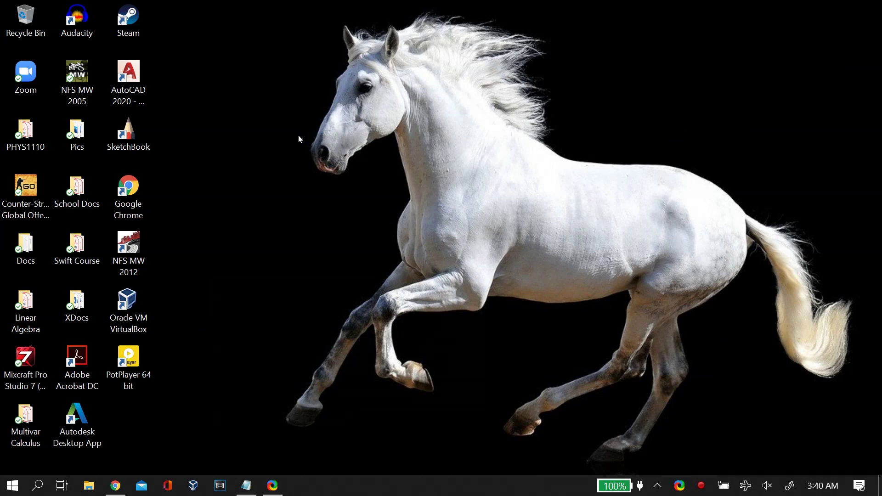
Step: Search Windows for "comm" and run Command Prompt as administrator
click(37, 485)
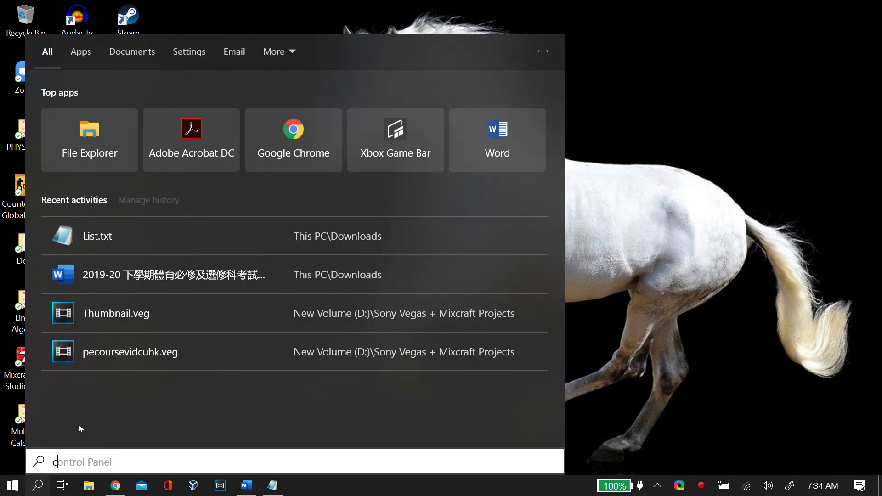
text(comm)
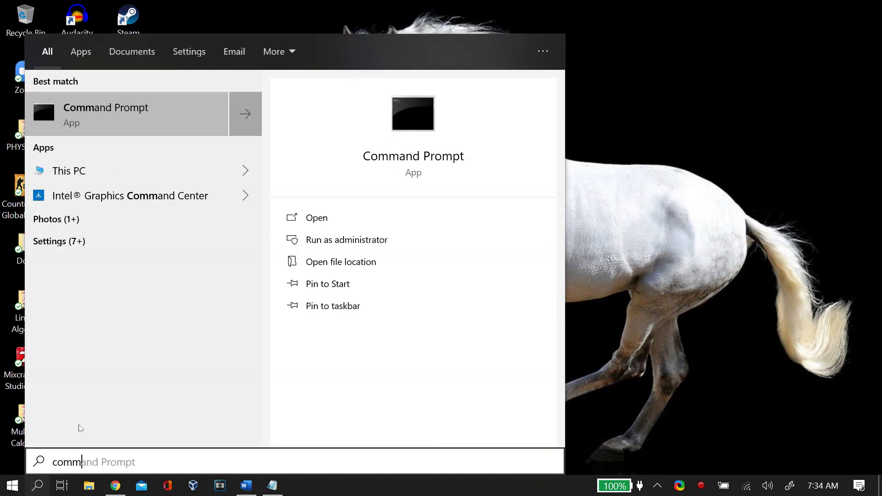
right_click(154, 131)
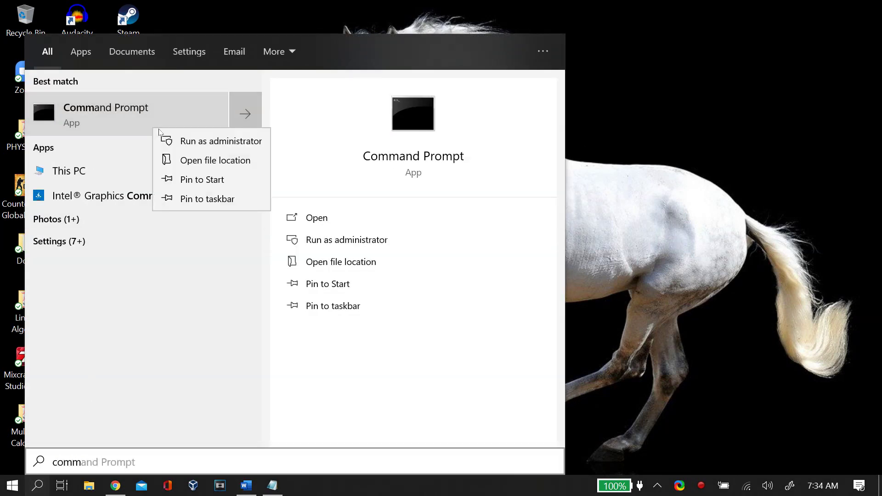
click(187, 144)
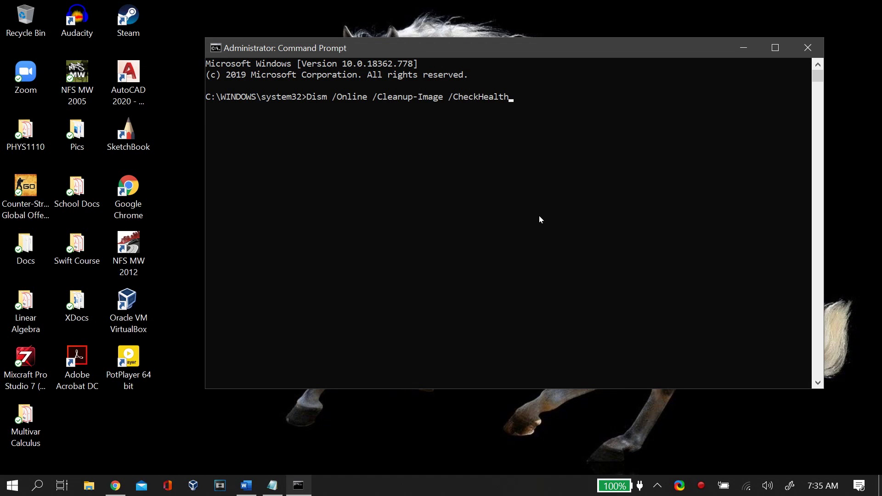
Step: Check and scan the Windows image with Dism /Online /Cleanup-Image /CheckHealth and Dism /Online /Cleanup-Image /ScanHealth
key(Return)
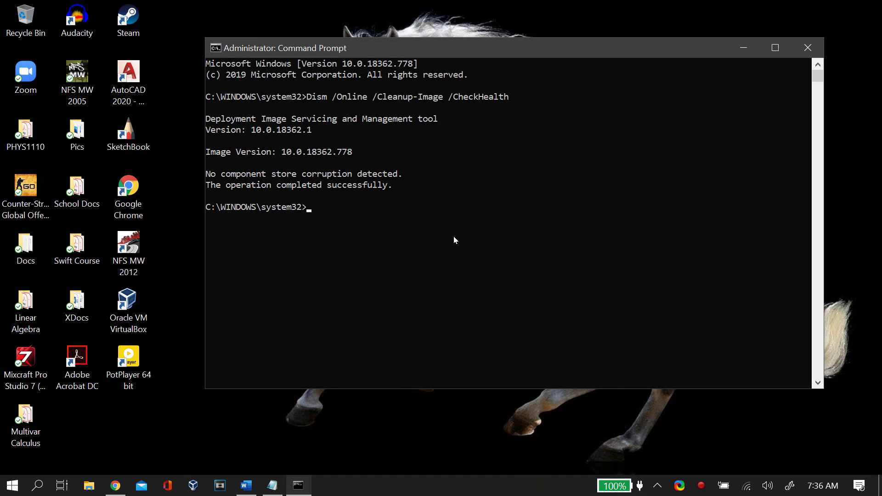
text(Dism /Online /Cleanup-Image /ScanHealth)
key(Return)
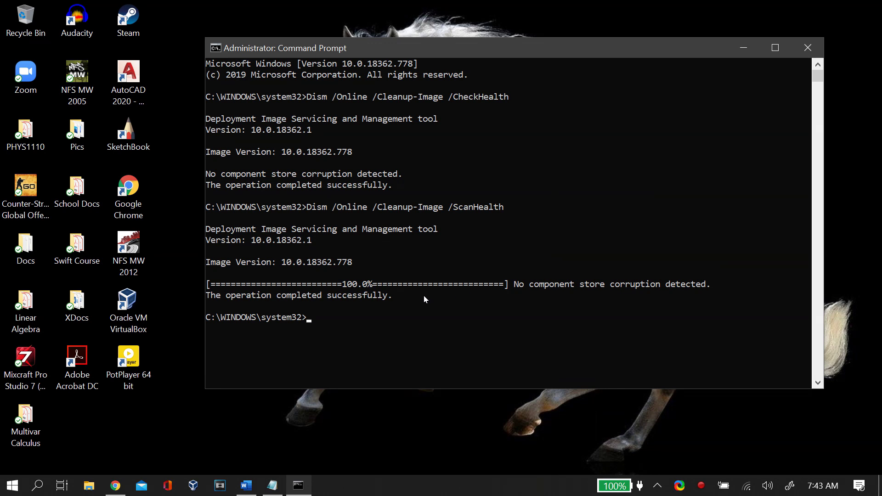
Step: Repair the Windows image with Dism /Online /Cleanup-Image /RestoreHealth and scan the system files with sfc /SCANNOW
text(Dism /Online /Cleanup-Image /RestoreHealth)
key(Return)
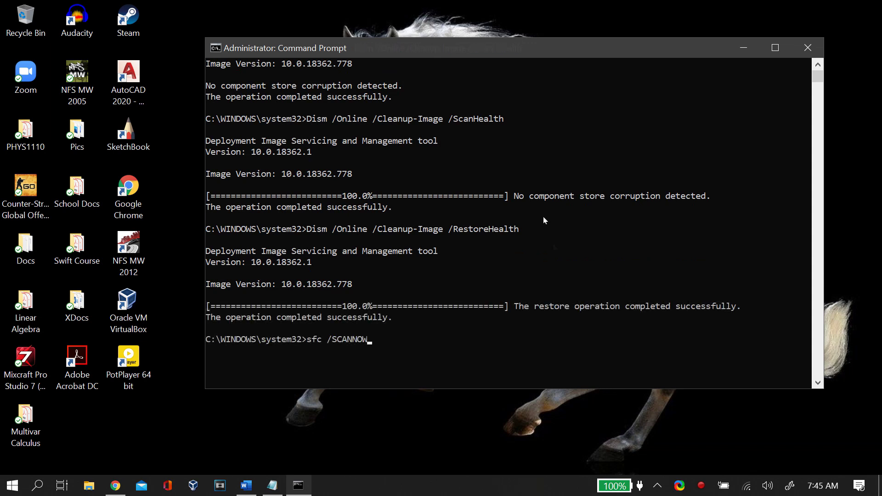
key(Return)
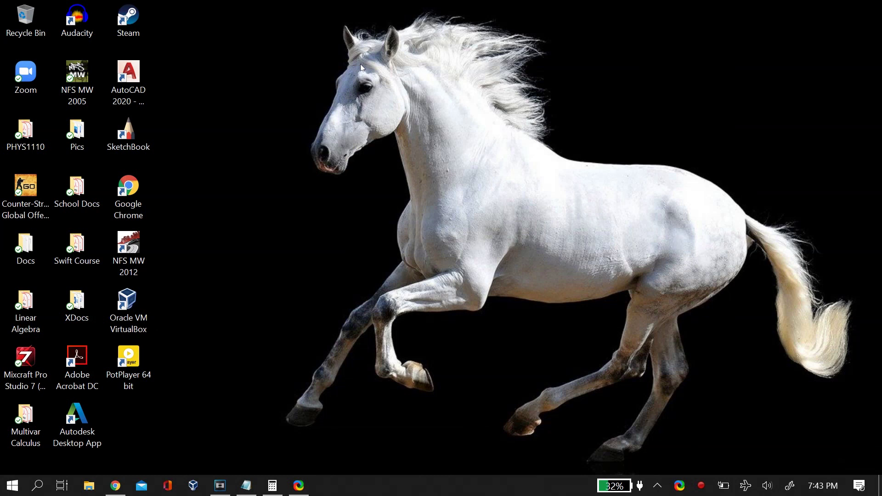
Step: Search Windows for "run" and execute dfrgui from the Run dialog to launch Optimize Drives
click(12, 483)
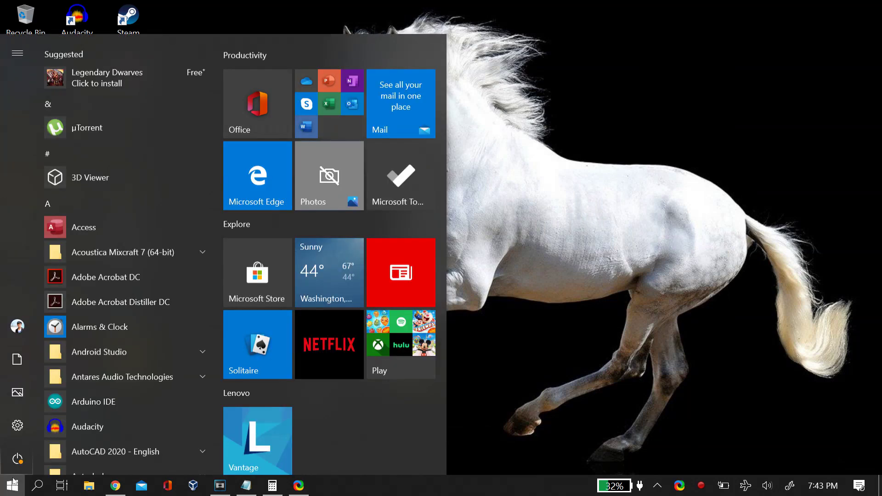
text(run)
key(Return)
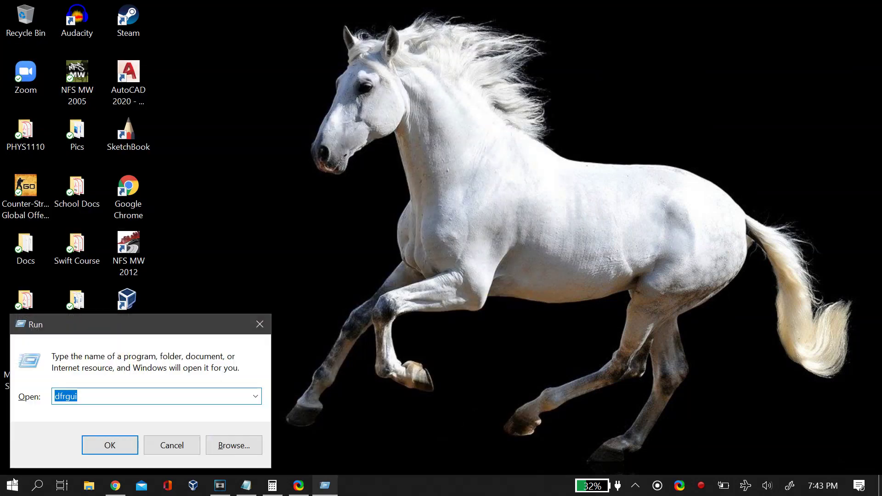
click(74, 396)
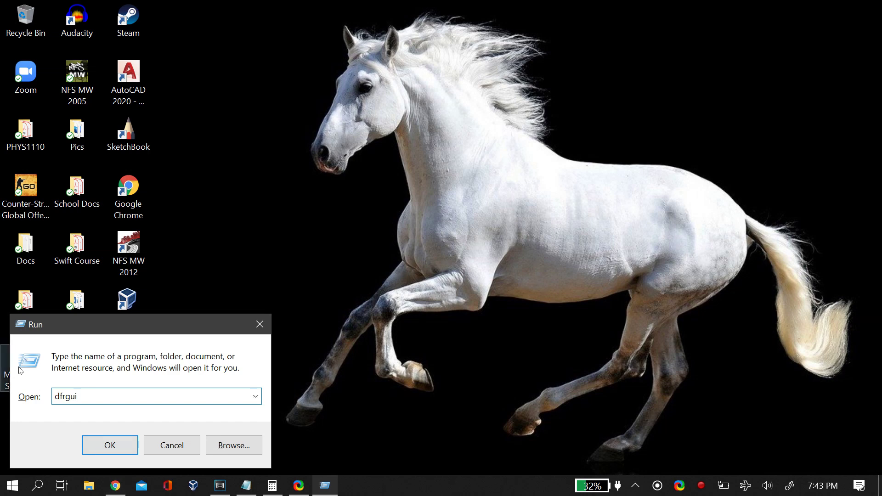
key(Return)
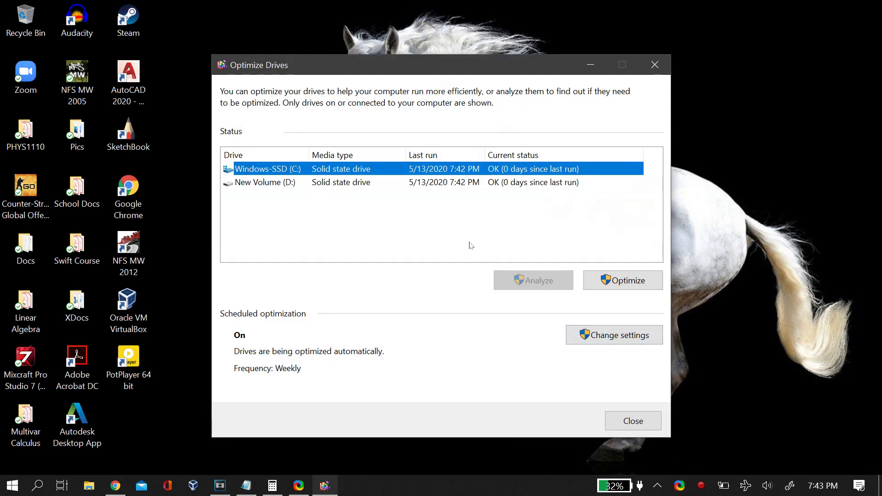
Step: Optimize the Windows-SSD (C:) and New Volume (D:) drives and close Optimize Drives
click(593, 281)
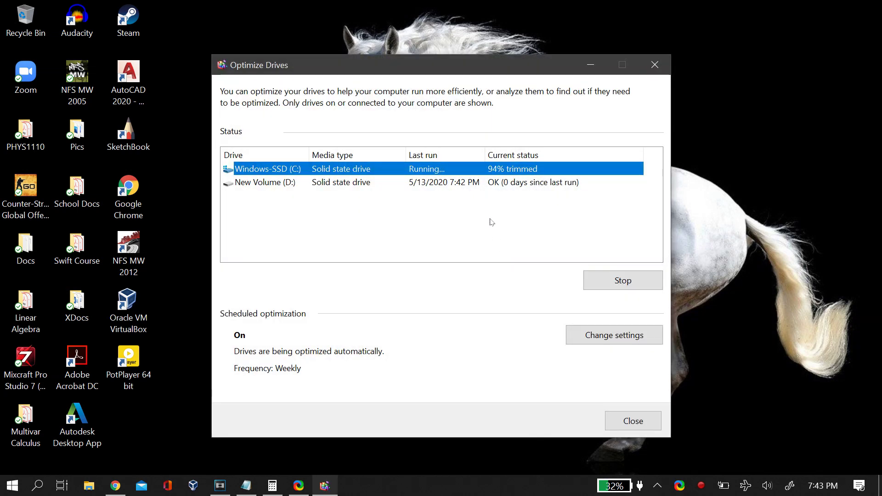
click(489, 187)
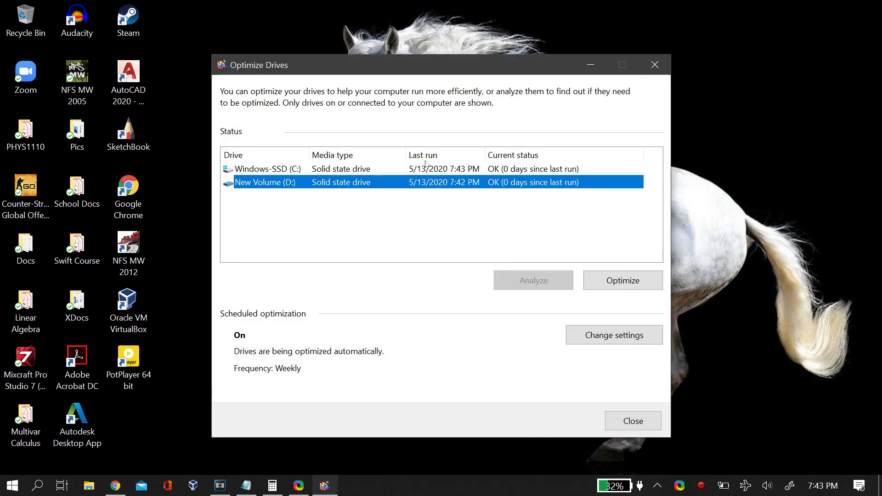
click(609, 282)
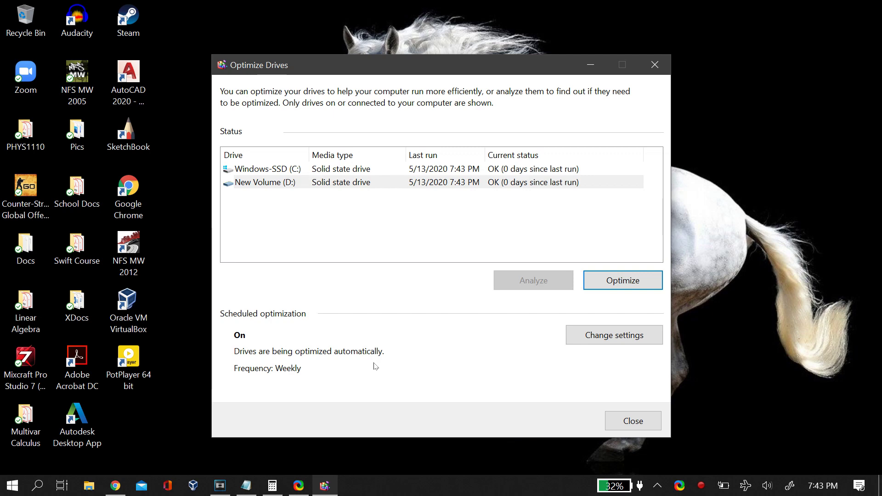
click(632, 420)
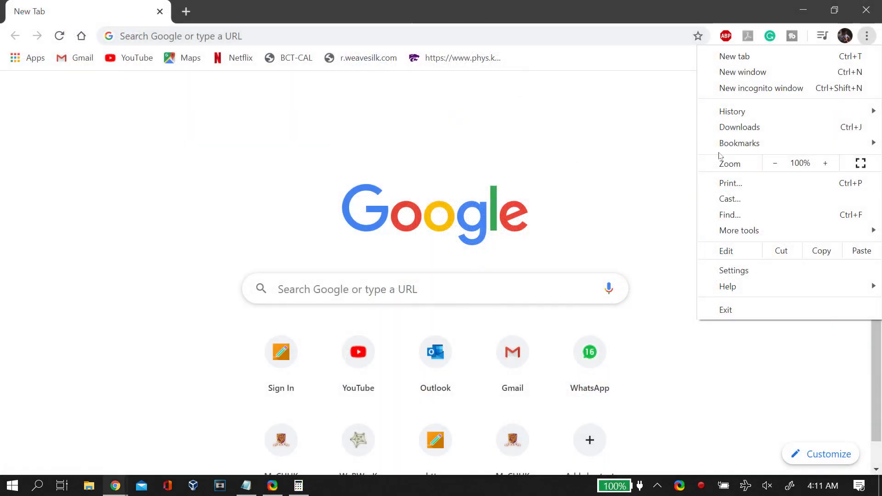
Step: Open Chrome's settings and expand the advanced section and the additional Privacy and security options
click(754, 271)
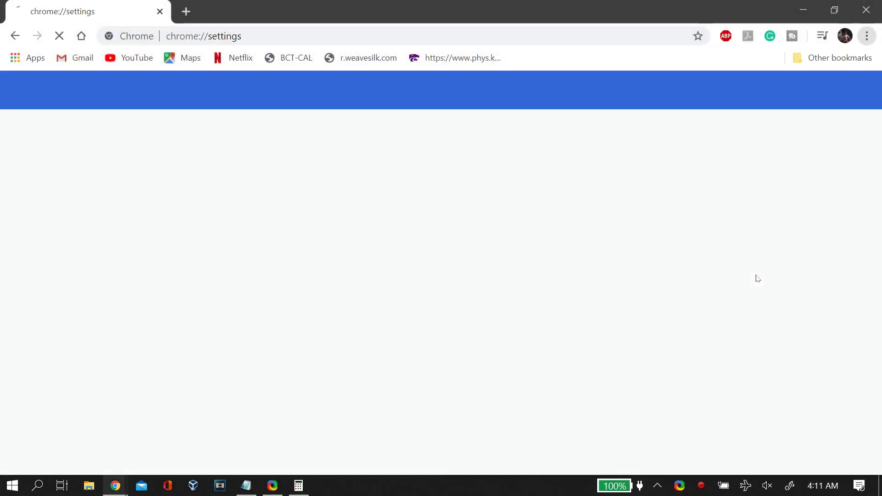
scroll(422, 293, down, 15)
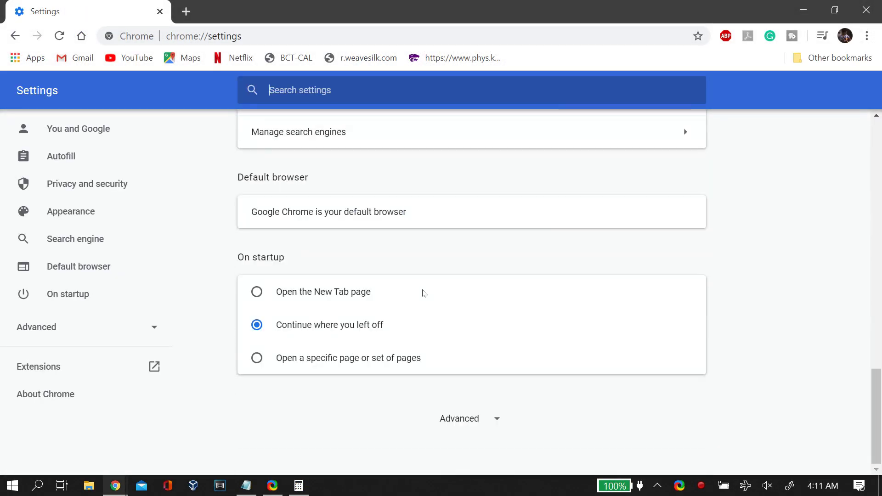
click(459, 418)
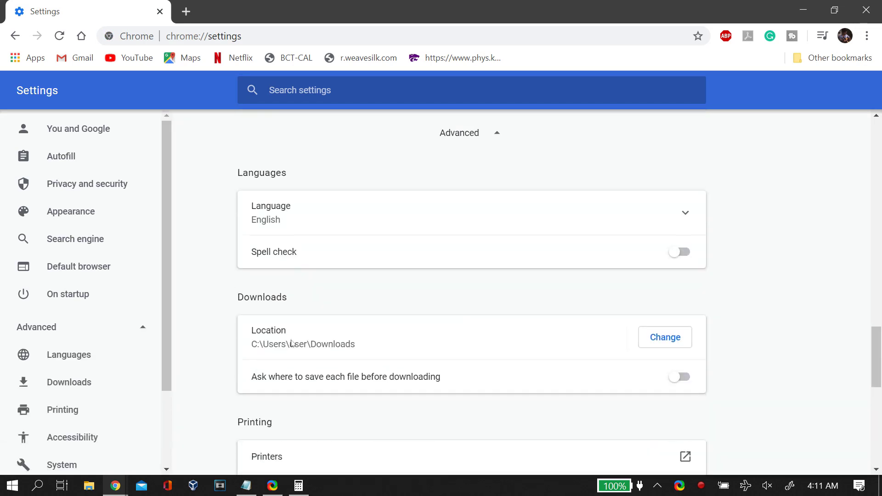
scroll(457, 305, down, 10)
scroll(281, 258, up, 20)
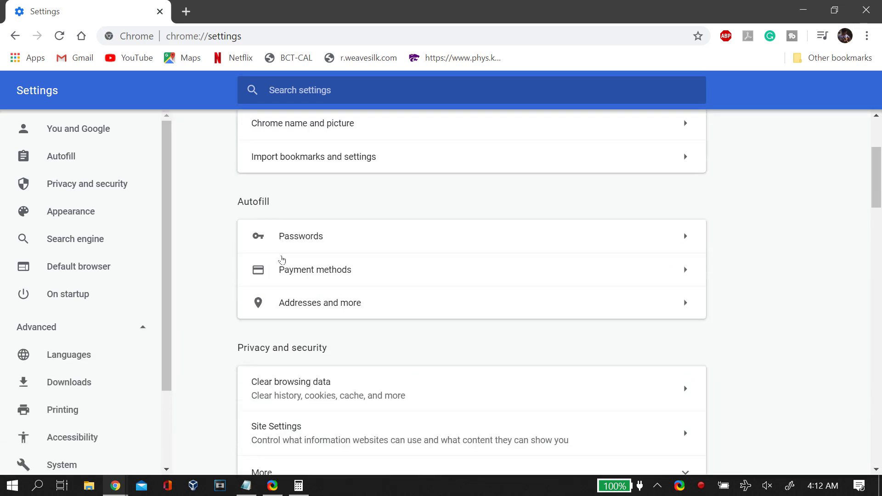
scroll(282, 258, down, 6)
scroll(280, 261, up, 2)
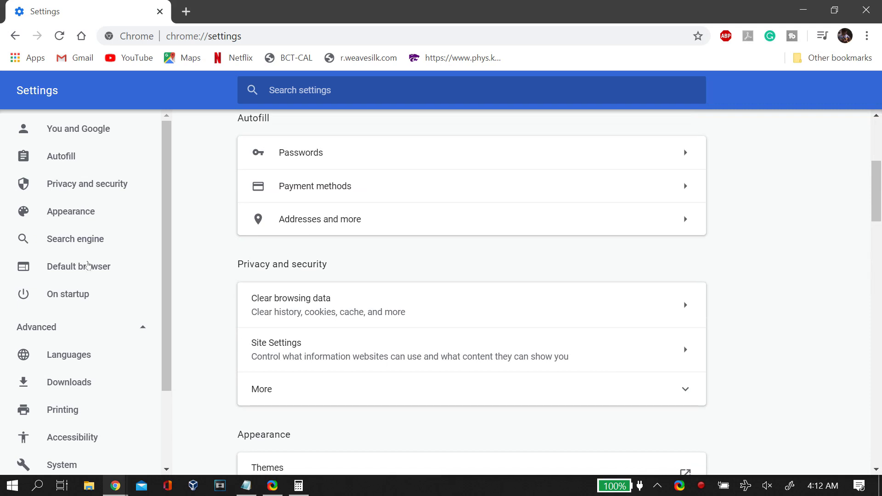
click(257, 390)
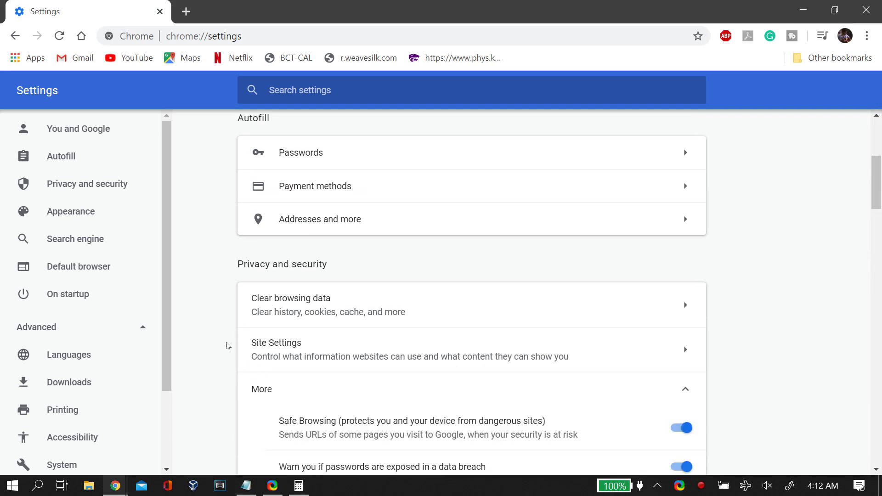
scroll(226, 346, down, 3)
scroll(226, 345, down, 3)
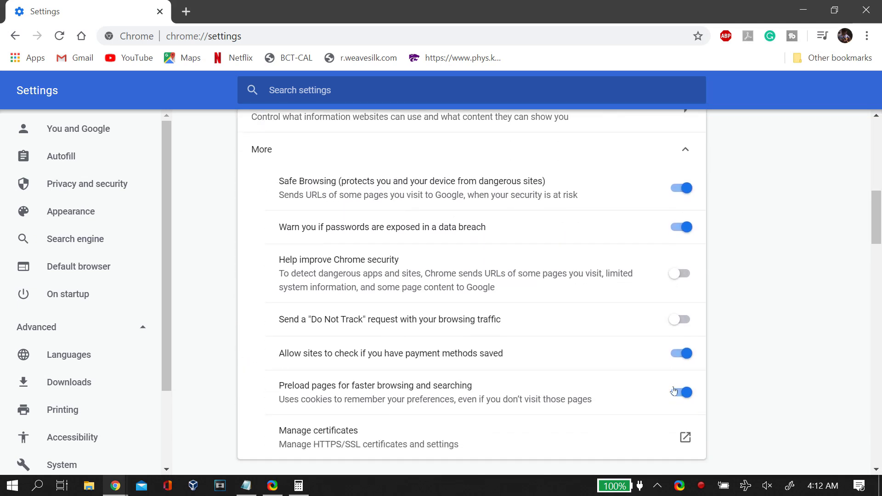
Step: Switch "Preload pages for faster browsing and searching" off and back on, and close Chrome
click(684, 393)
click(684, 393)
click(674, 392)
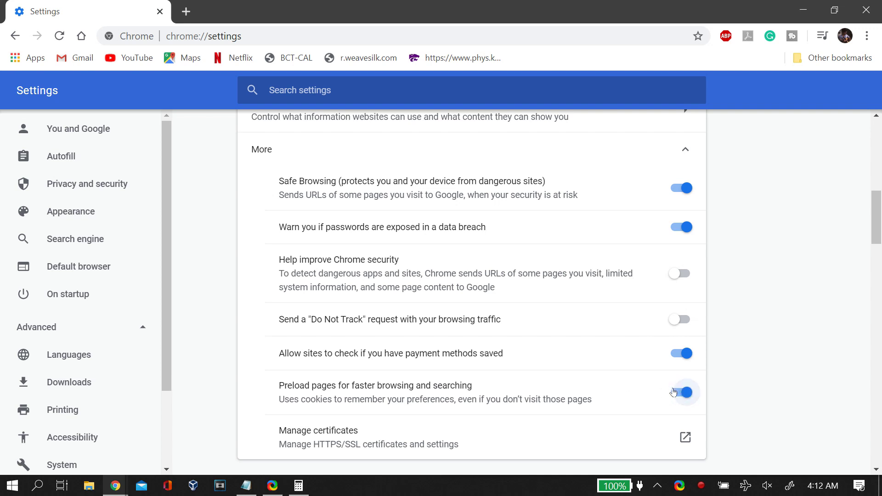
click(866, 10)
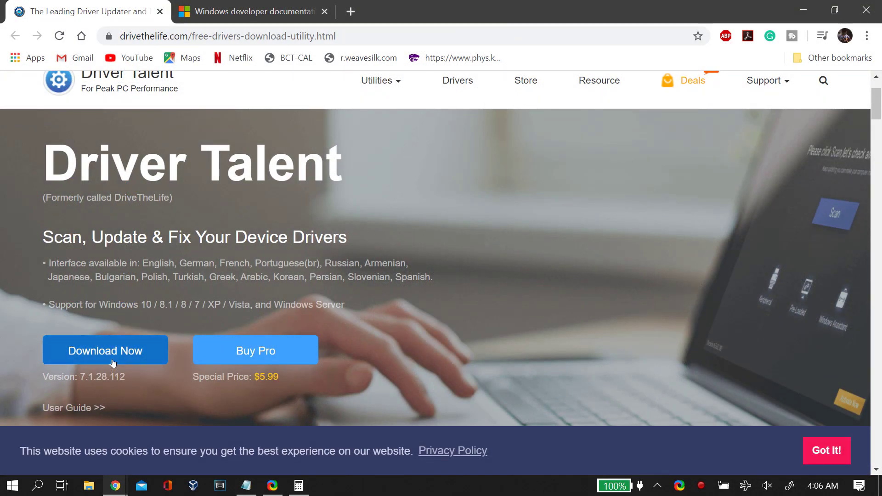
Step: Examine the Driver Talent web page for its download options, key features and reasons to choose it
scroll(414, 273, down, 2)
scroll(415, 273, down, 5)
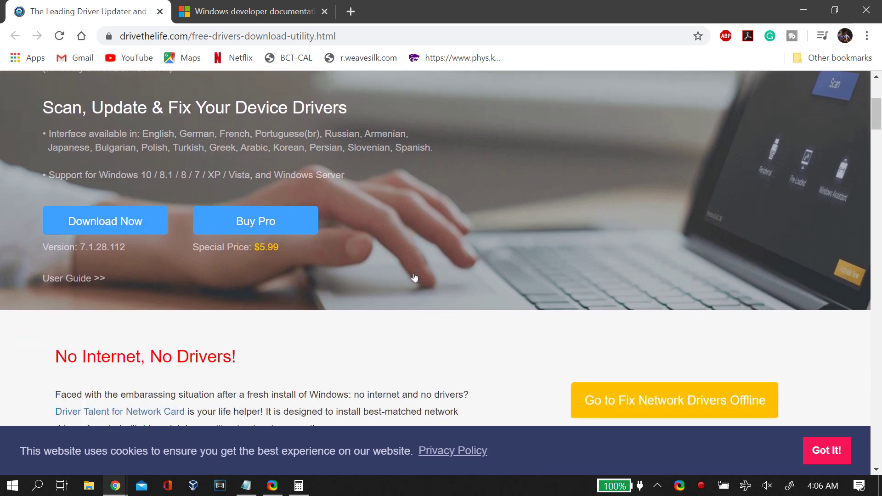
scroll(414, 275, down, 8)
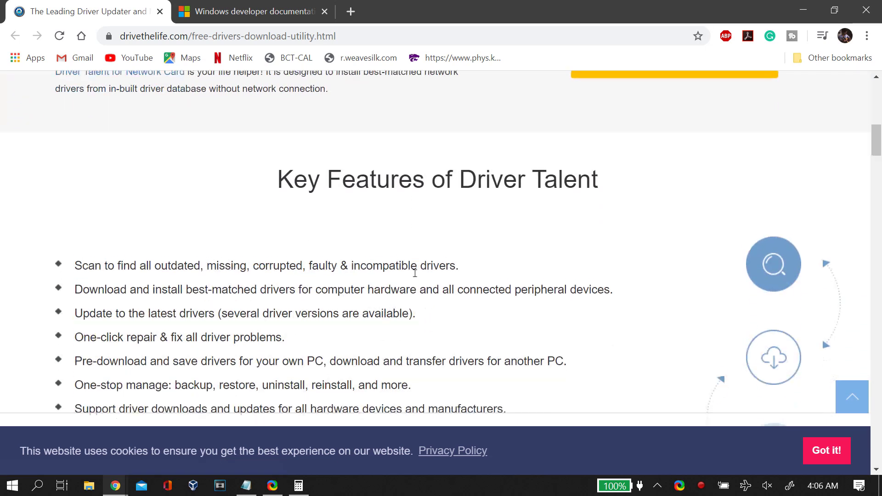
scroll(414, 274, down, 5)
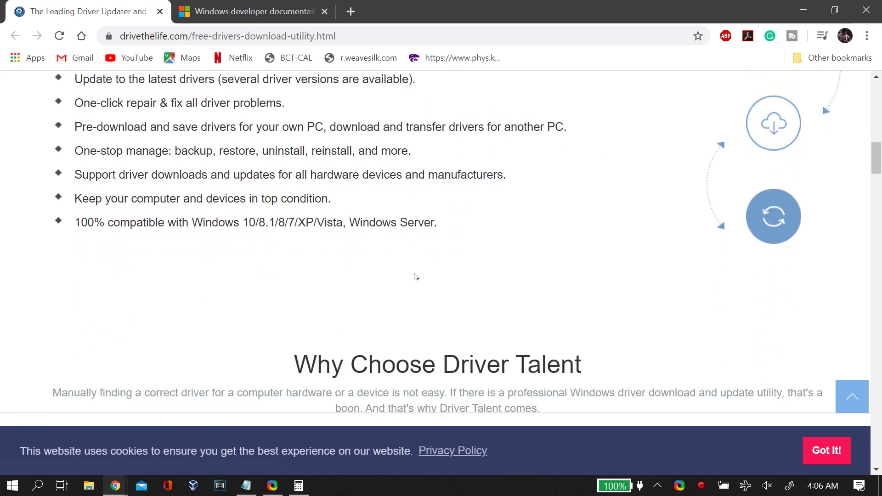
scroll(415, 275, down, 10)
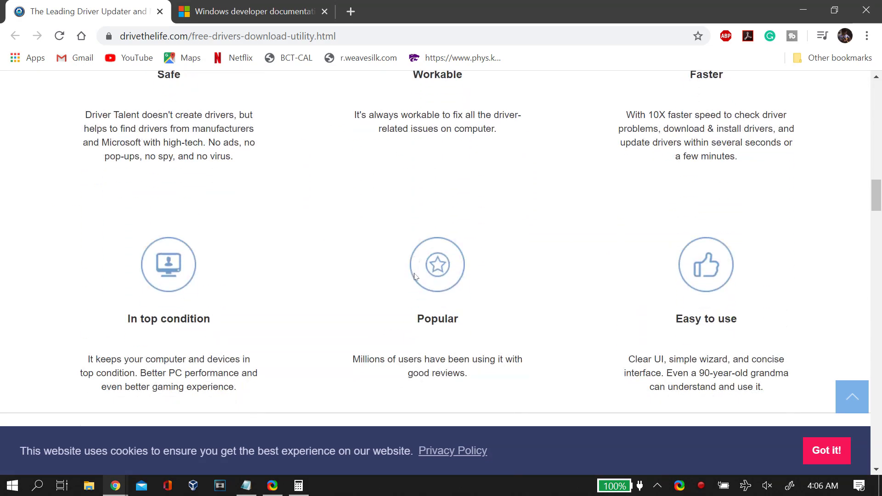
scroll(414, 276, up, 20)
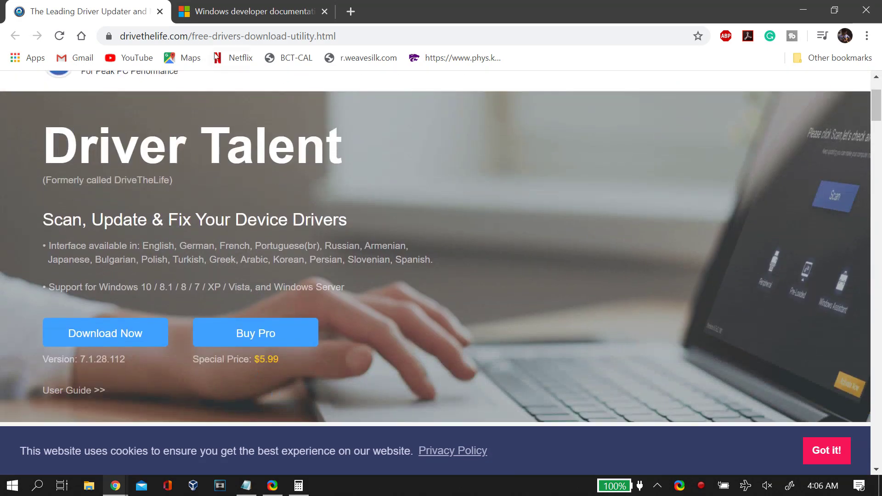
click(224, 4)
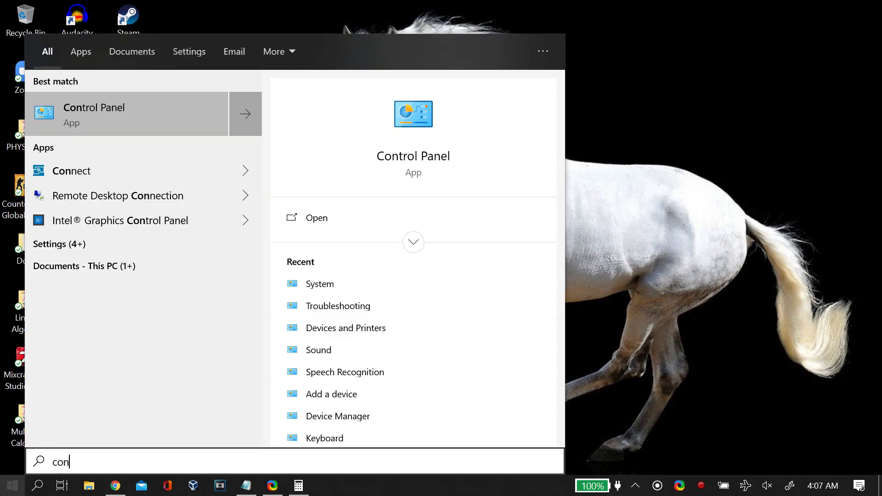
Step: Open Control Panel's System page and bring up Performance Options from the advanced system settings
key(Return)
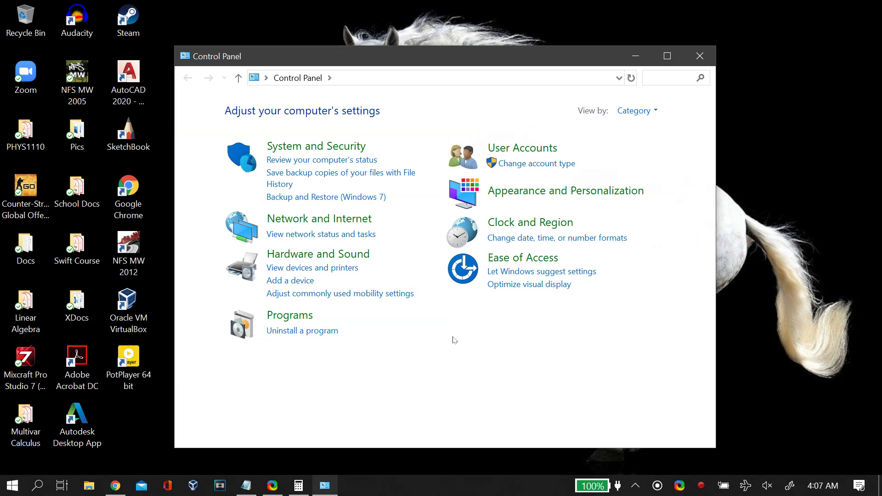
click(287, 147)
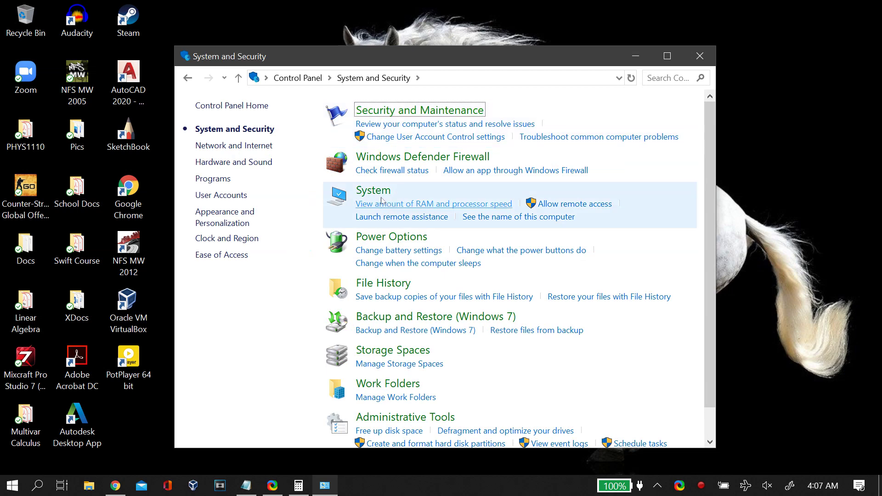
click(374, 192)
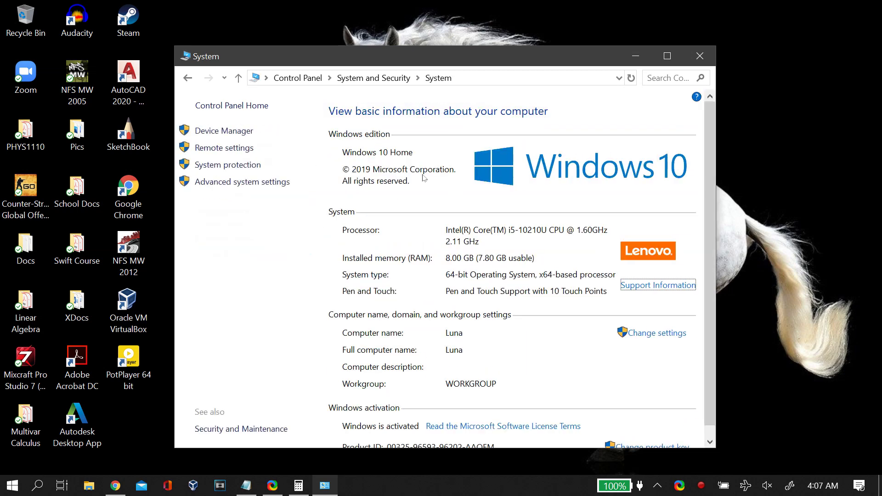
click(271, 184)
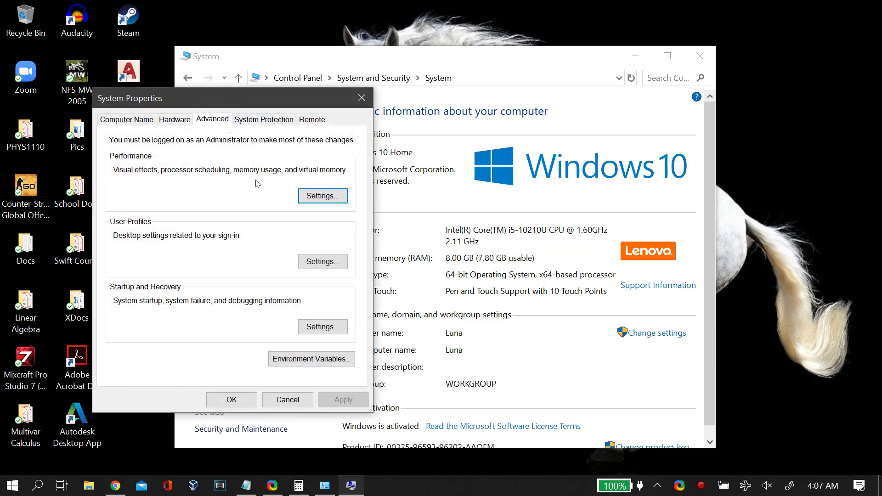
click(305, 200)
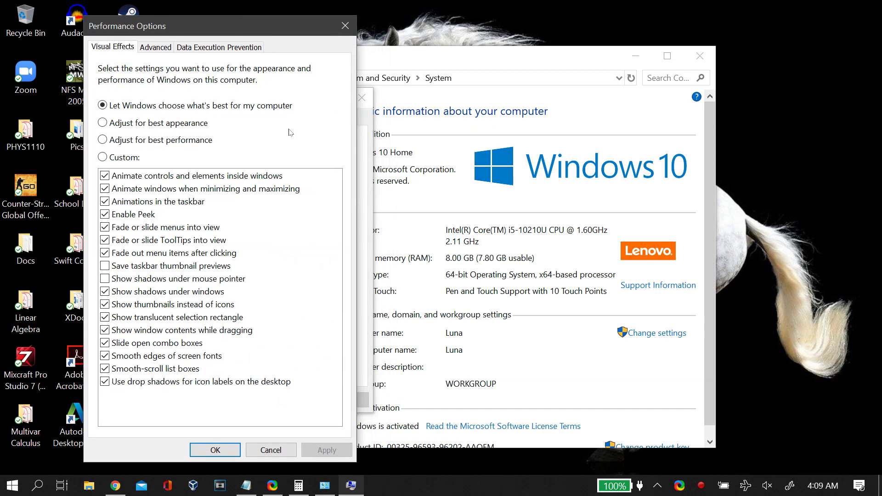
Step: Set the visual effects to "Adjust for best performance" and apply the change
click(176, 141)
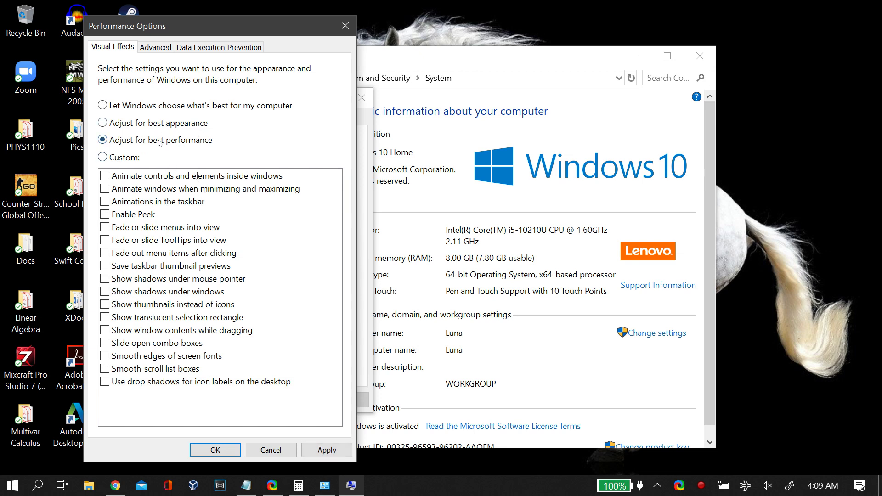
click(327, 450)
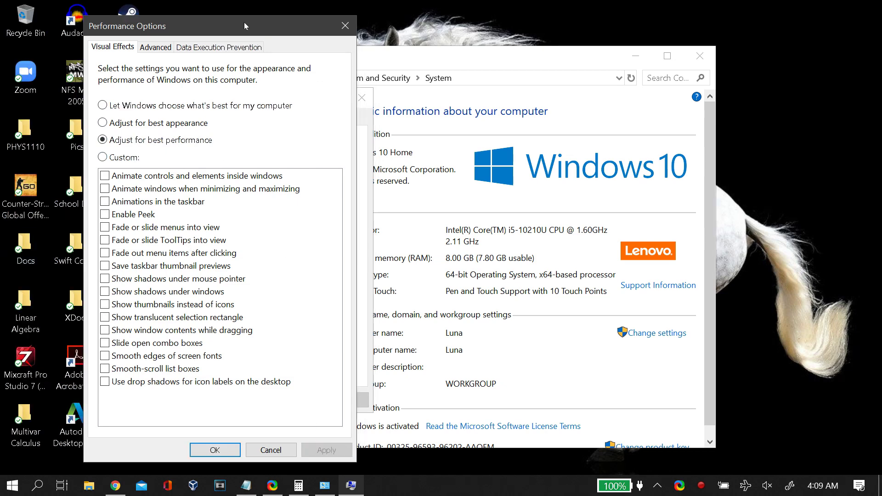
mouse_move(244, 24)
mouse_down()
mouse_move(285, 26)
mouse_move(235, 25)
mouse_move(248, 29)
mouse_up()
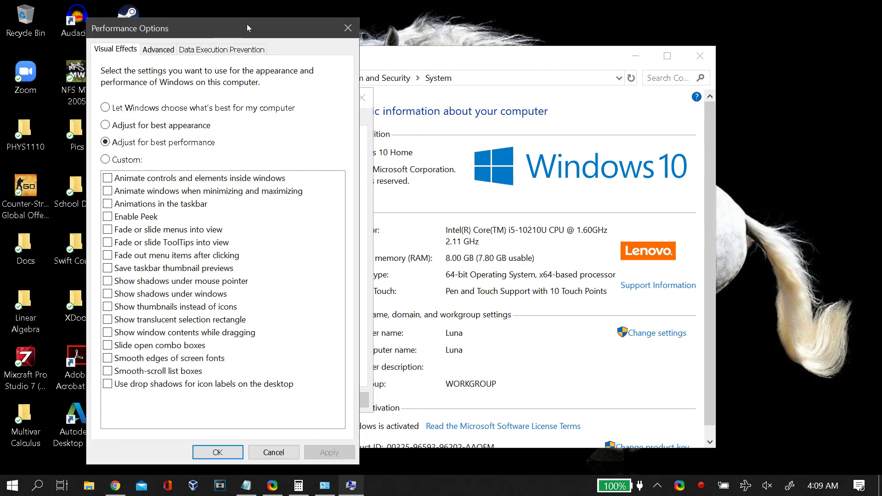
Step: Set the visual effects to "Let Windows choose what's best for my computer", apply the change and close the system windows
click(166, 108)
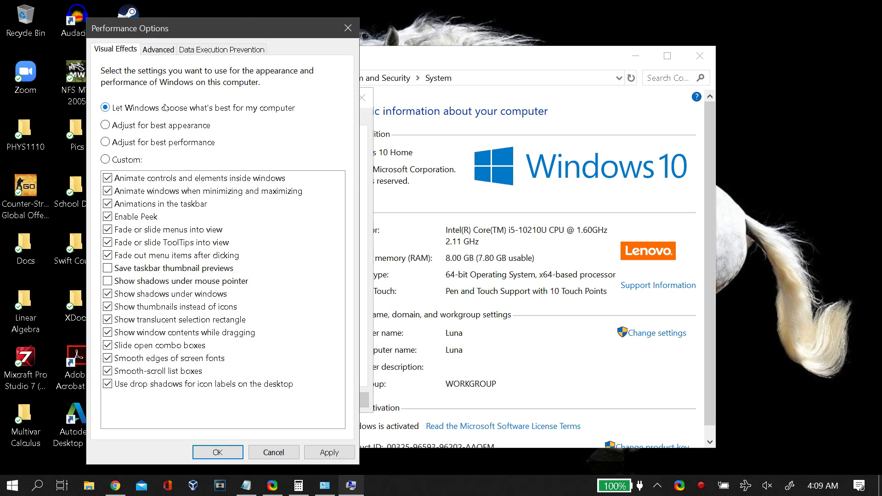
click(340, 454)
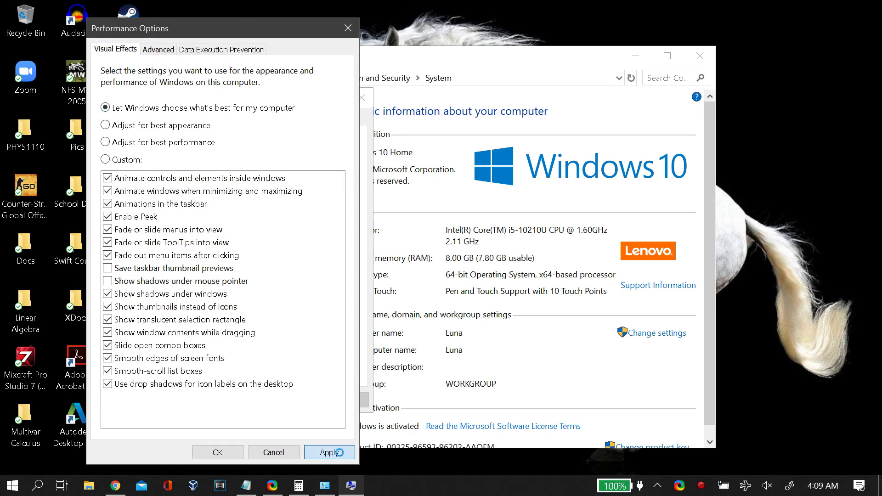
click(218, 453)
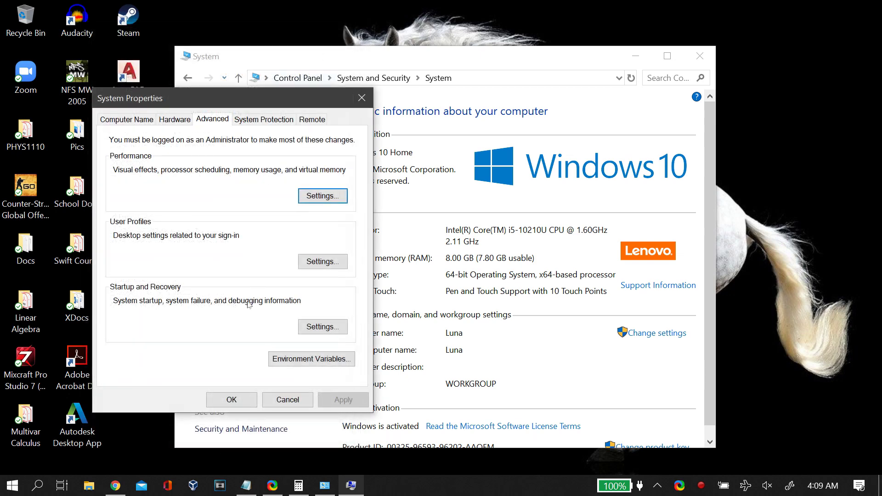
click(245, 397)
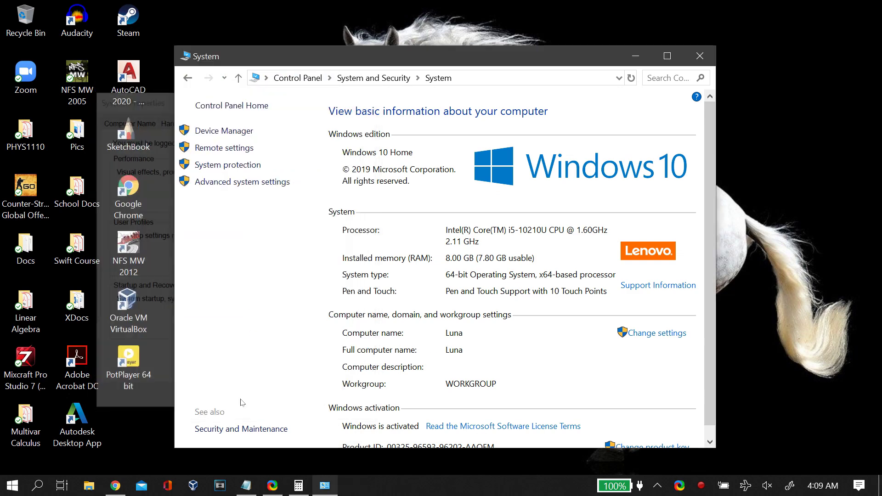
click(699, 56)
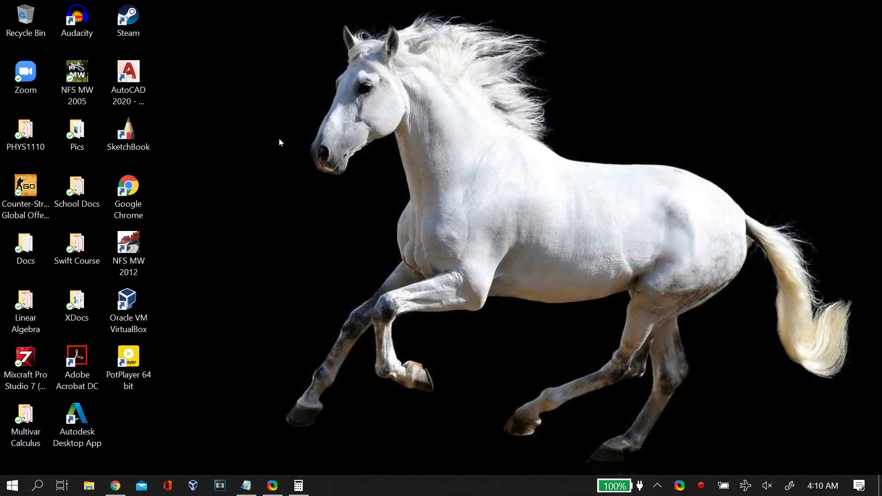
drag(270, 48, 771, 329)
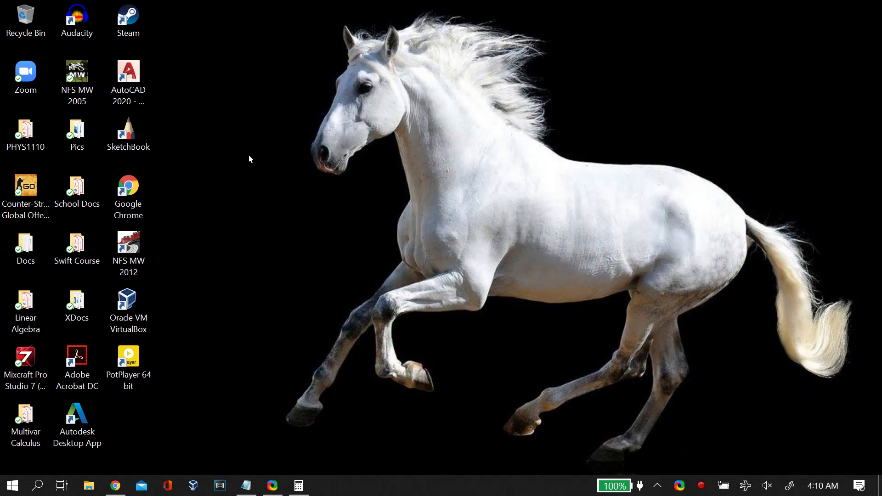